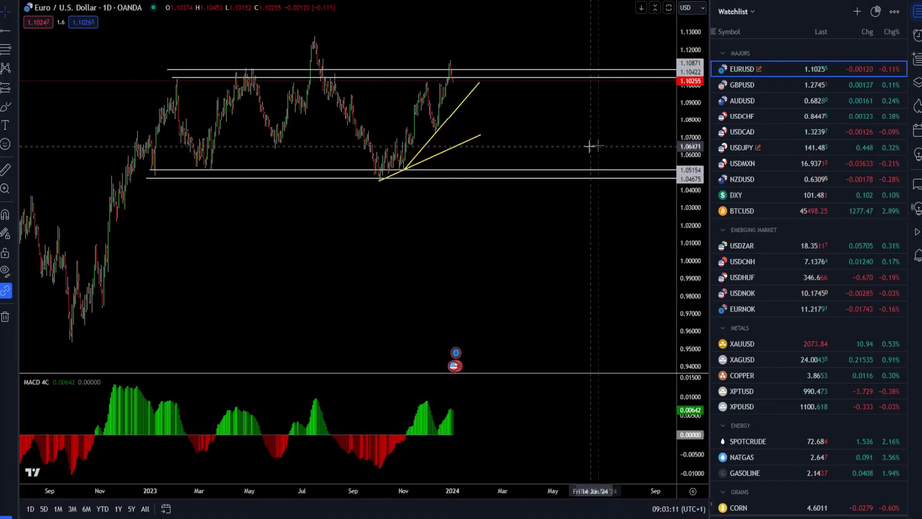
Mark the early 2023 and April–May 2023 price peaks at the upper resistance zone with rectangles on the daily EURUSD chart.
scroll(215, 86, "up", 1)
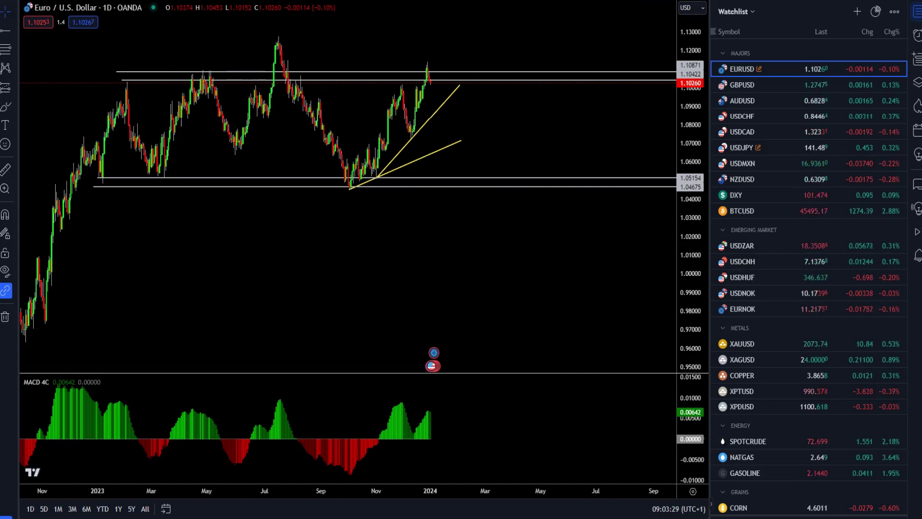
left_click_drag(115, 77, 147, 92)
left_click(481, 2)
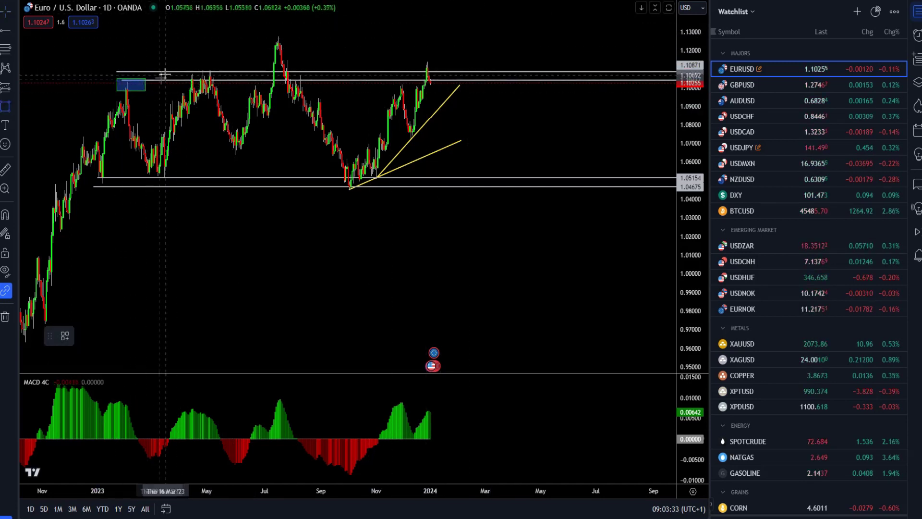
left_click_drag(184, 69, 227, 79)
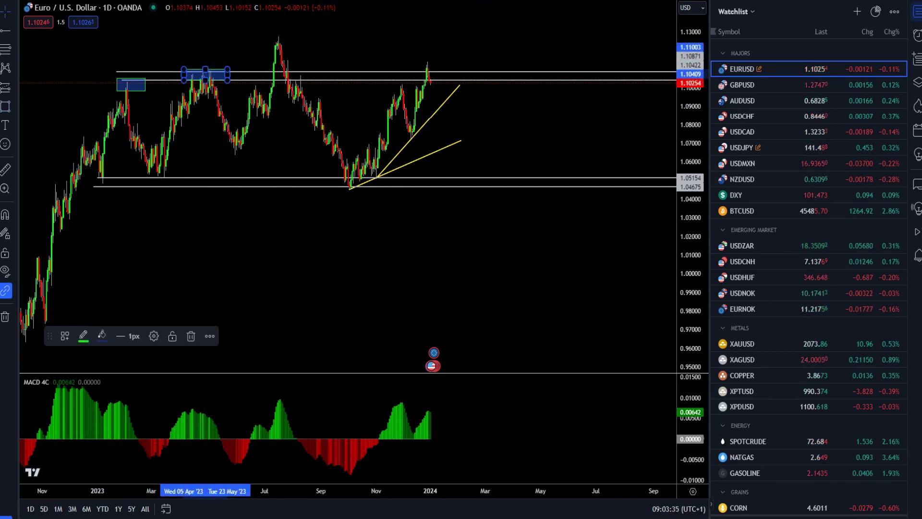
Draw rectangles over the July–August 2023 retest and the latest December–January peak at the upper resistance zone.
left_click(443, 2)
left_click_drag(288, 72, 309, 86)
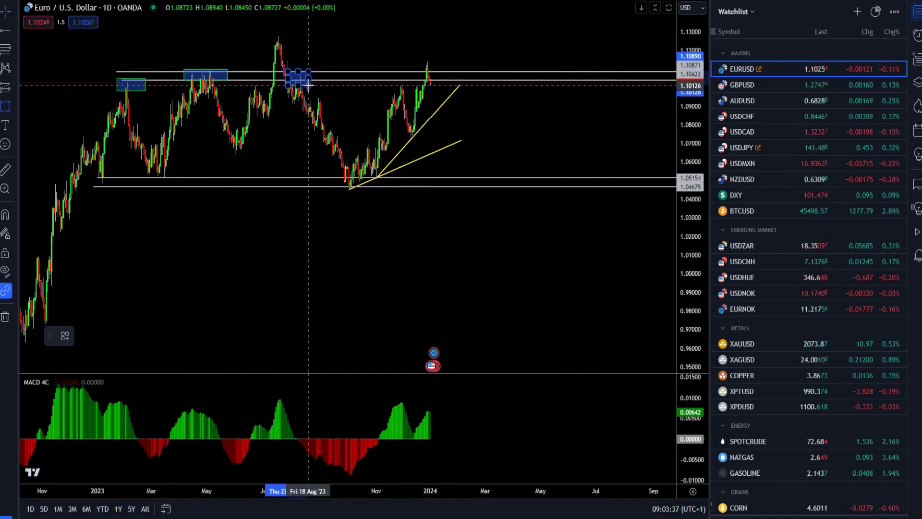
left_click(323, 48)
left_click(323, 48)
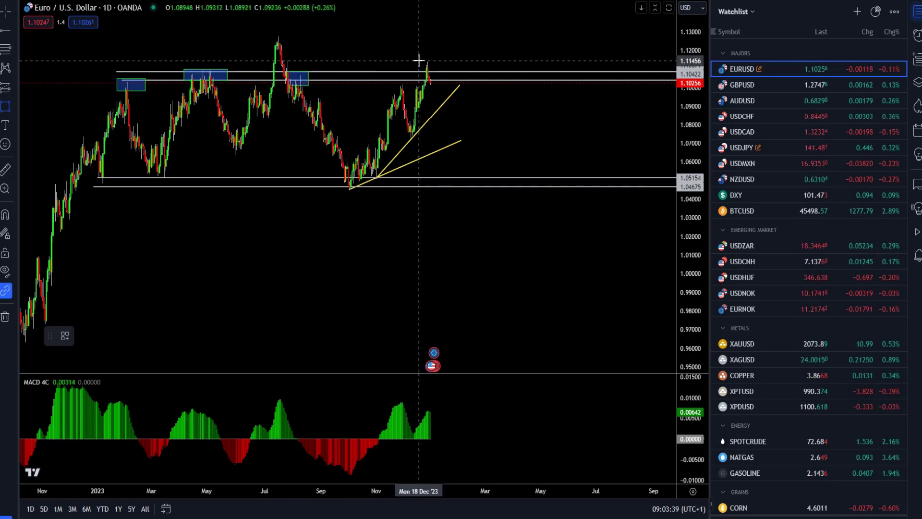
left_click_drag(418, 60, 440, 87)
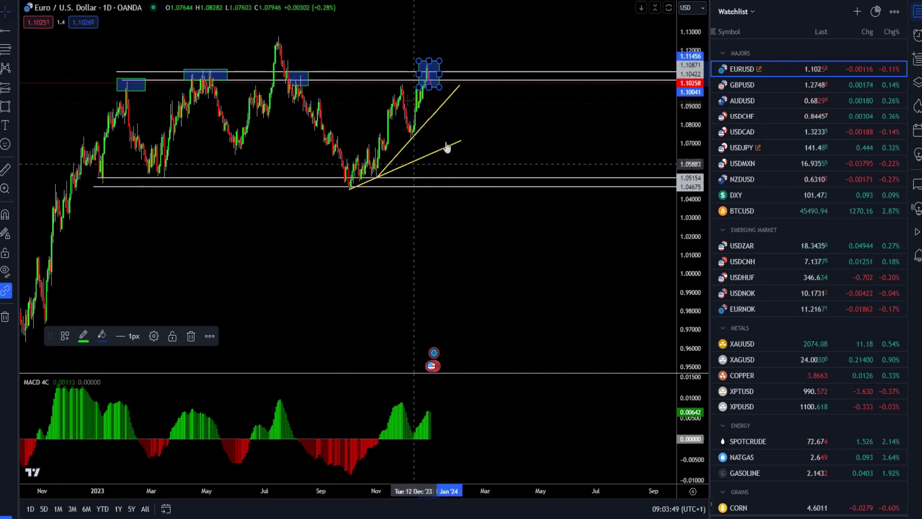
Switch EURUSD to the 1-hour timeframe and draw a rising trend line from about 1.09264 on 21 December to 1.11274.
left_click(162, 1)
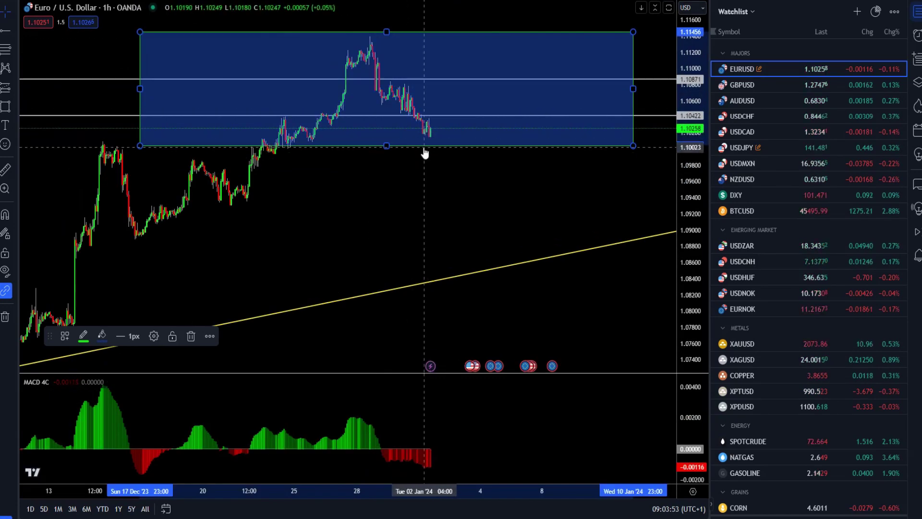
left_click(17, 31)
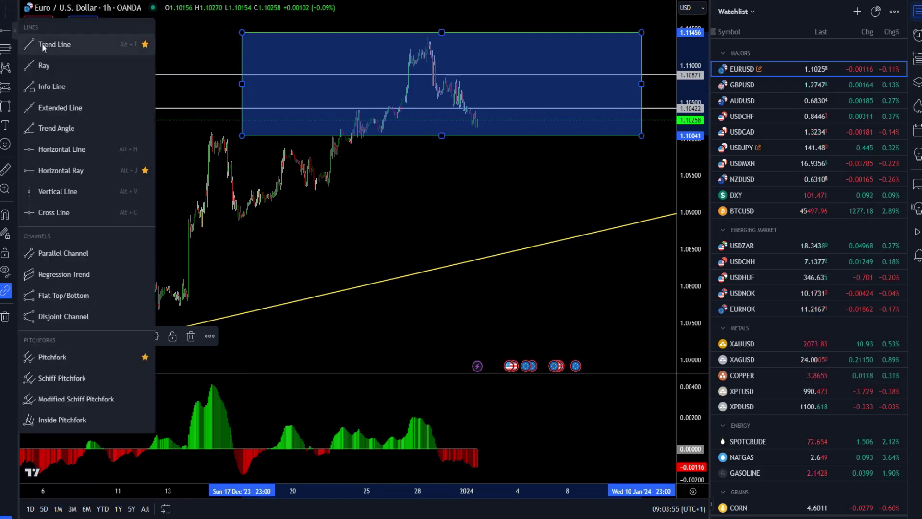
left_click(41, 43)
left_click(325, 193)
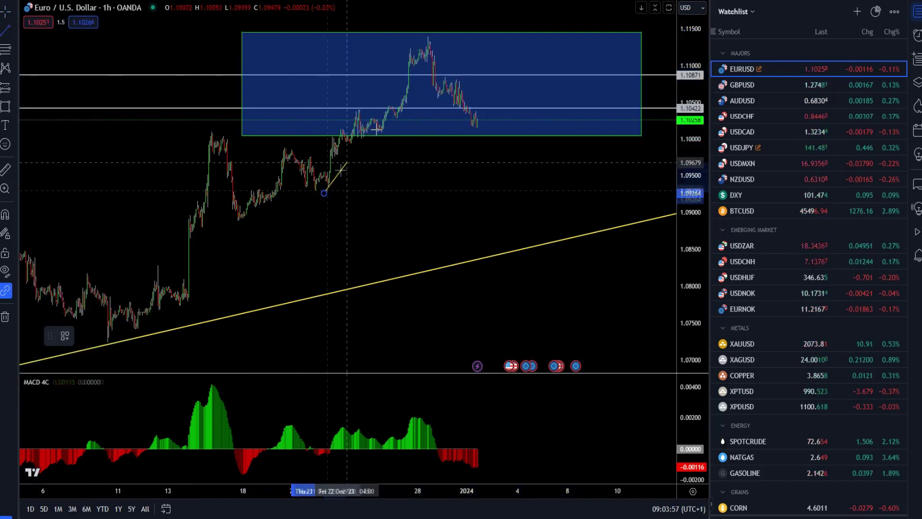
left_click(459, 46)
scroll(437, 123, "up", 3)
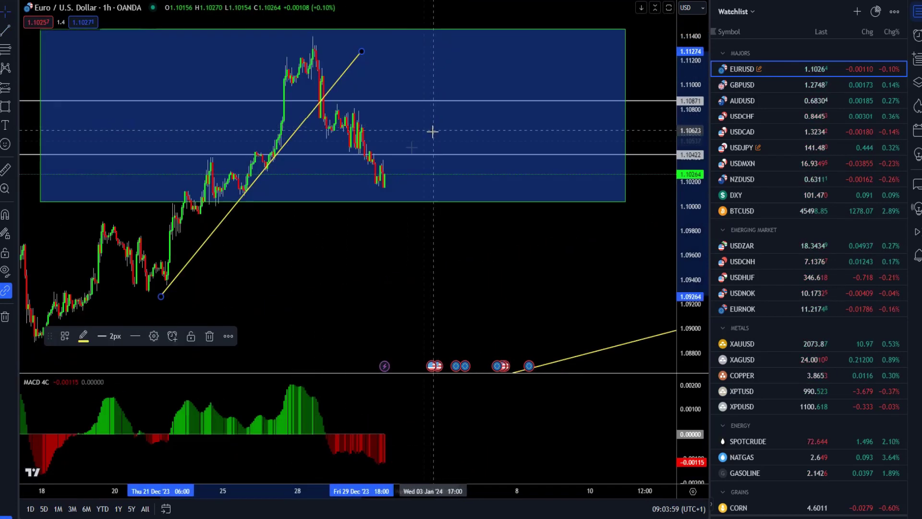
Draw a rectangle around the consolidation after the trend line break, from about 1.10839 on 28 December to 1.10442 on 2 January.
left_click(5, 106)
left_click(325, 105)
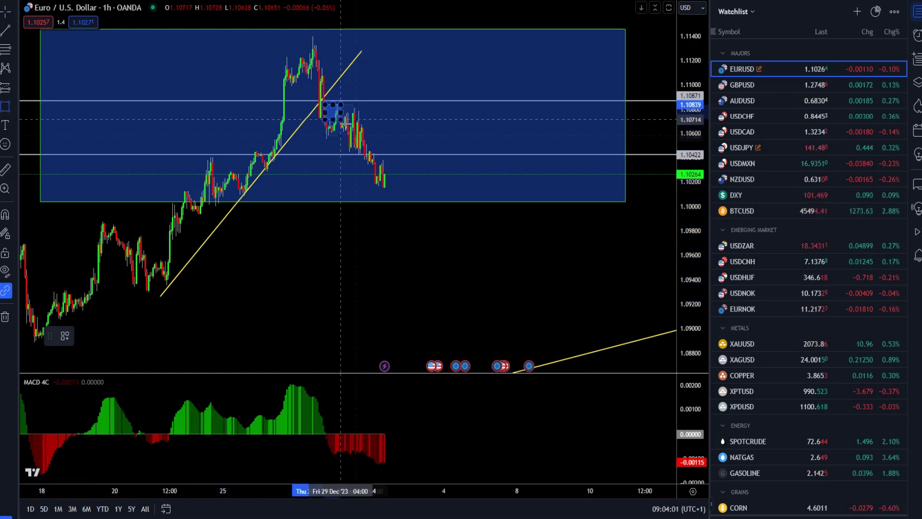
left_click(374, 153)
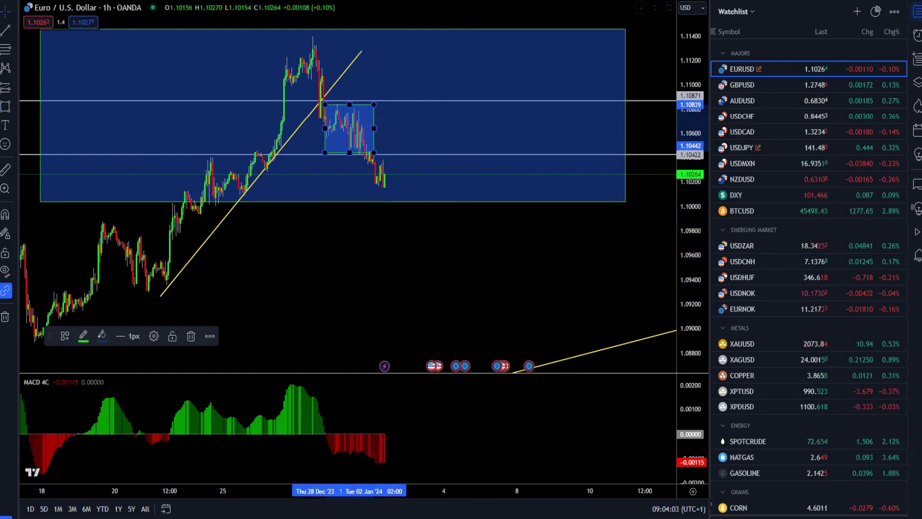
Draw a bearish projection path with a small zigzag below the 1.10422 level, falling to about 1.0900.
left_click(503, 172)
scroll(503, 166, "down", 4)
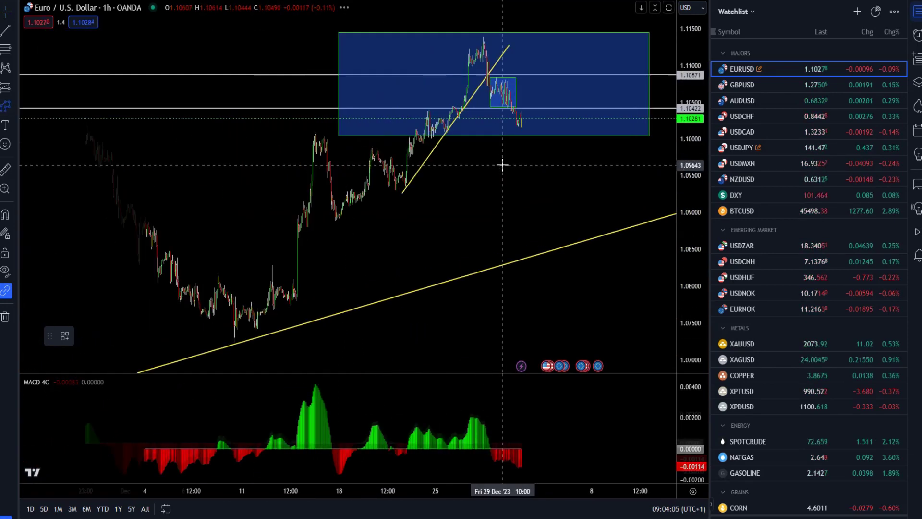
left_click(525, 109)
left_click(528, 130)
left_click(545, 106)
left_click(547, 131)
left_click(551, 129)
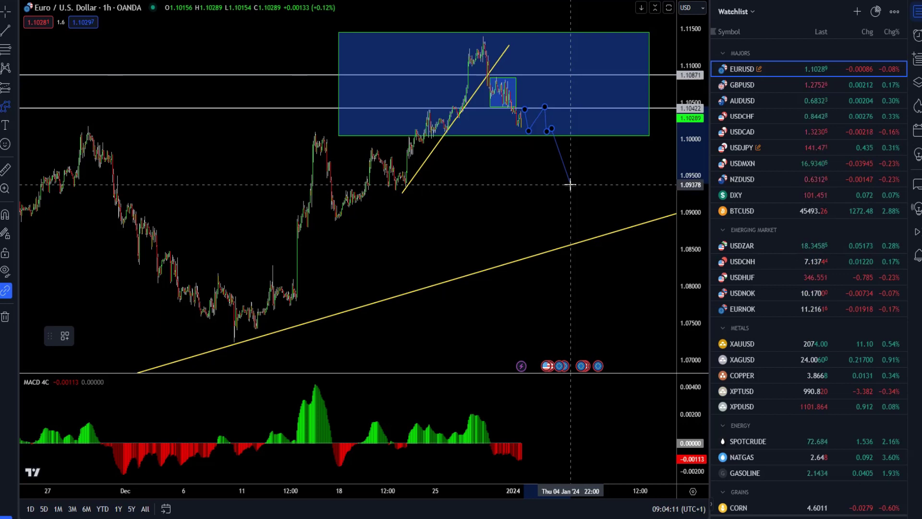
double_click(614, 216)
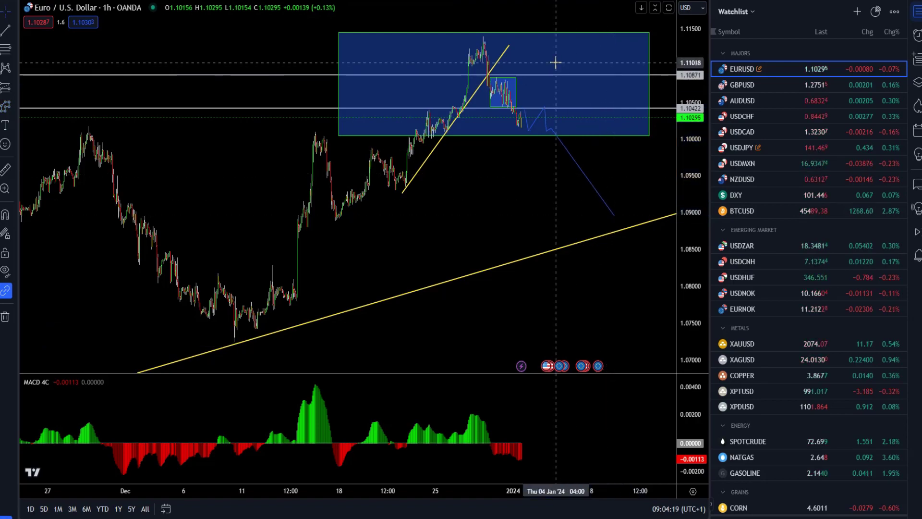
Draw a bullish projection path from about 1.1012 at the latest candles up to a zigzag near 1.1150.
scroll(493, 72, "down", 3)
scroll(494, 71, "down", 4)
left_click_drag(403, 66, 304, 74)
scroll(312, 78, "up", 6)
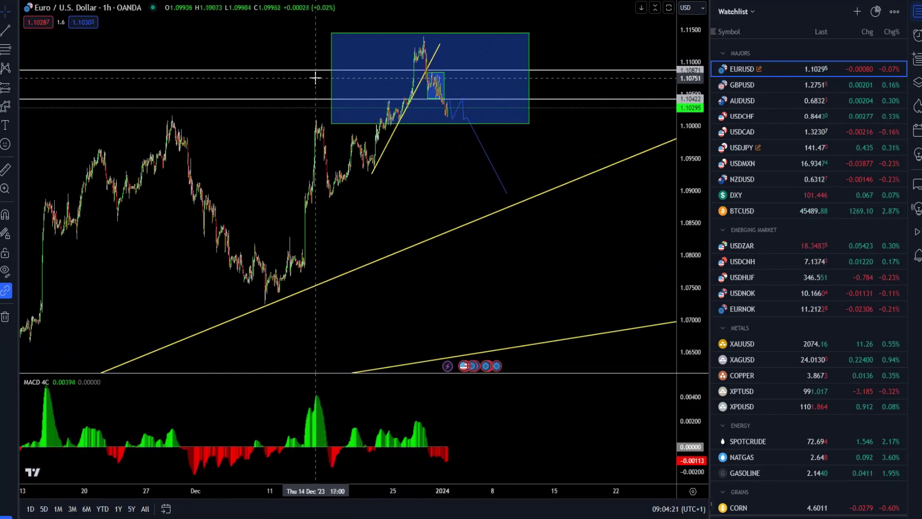
left_click(504, 2)
left_click(372, 130)
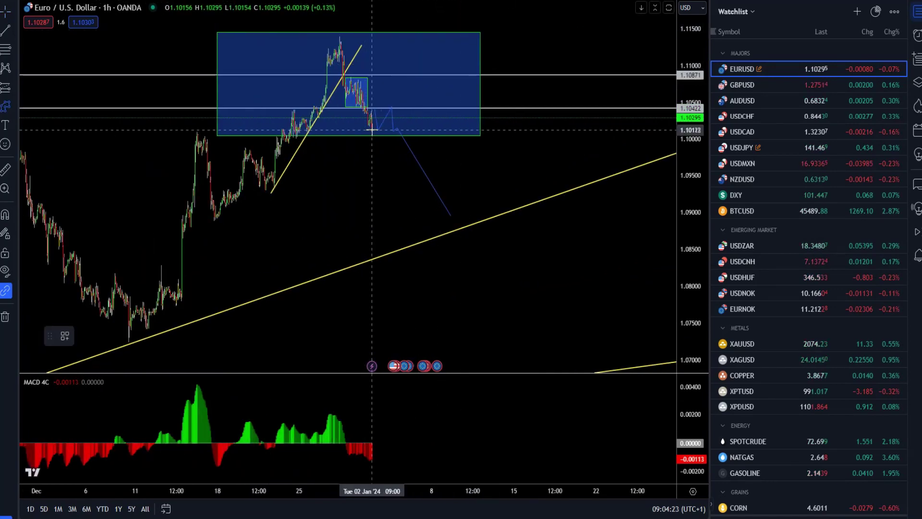
left_click(407, 29)
left_click(416, 44)
left_click(419, 35)
left_click(428, 53)
left_click(432, 36)
left_click(436, 46)
left_click(442, 37)
left_click(450, 22)
scroll(452, 50, "down", 5)
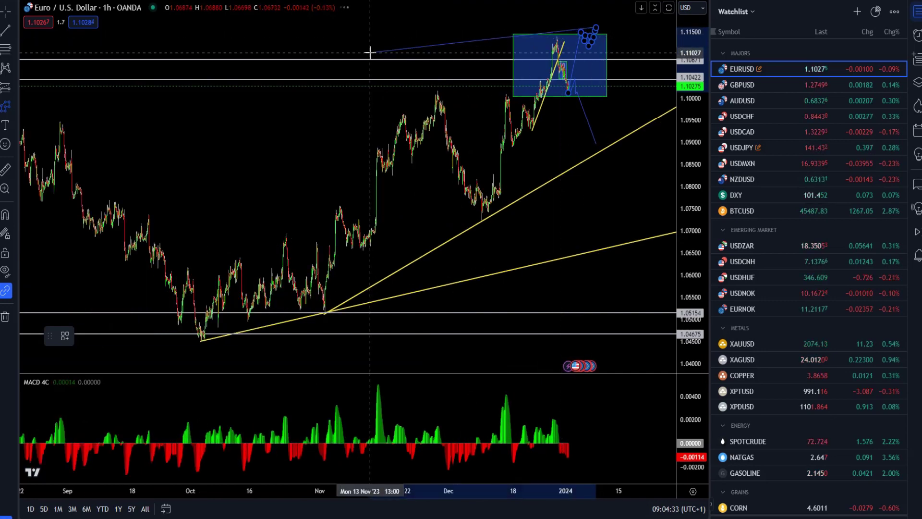
key("Escape")
Switch EURUSD to the 4-hour timeframe and place a horizontal ray at about 1.11490, starting near the July 2023 peak.
type("4h")
key("Return")
scroll(530, 95, "up", 3)
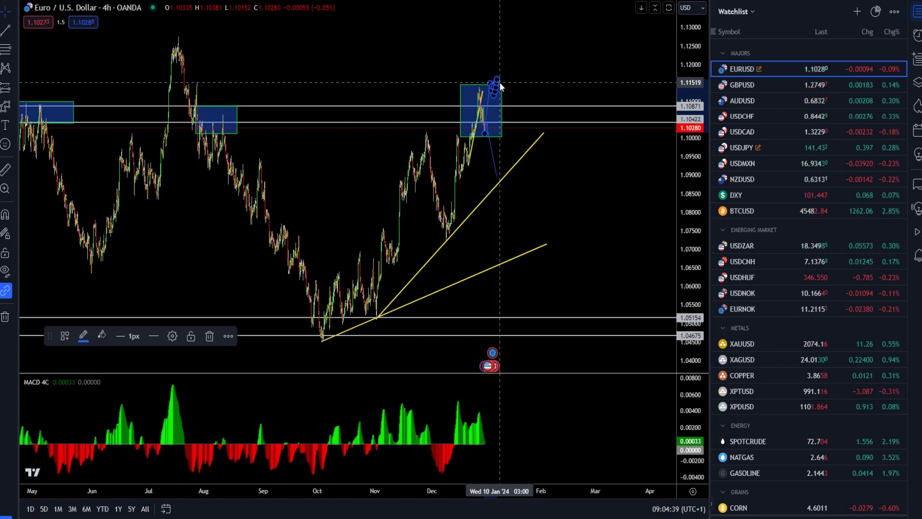
left_click(14, 32)
left_click(127, 169)
left_click(181, 84)
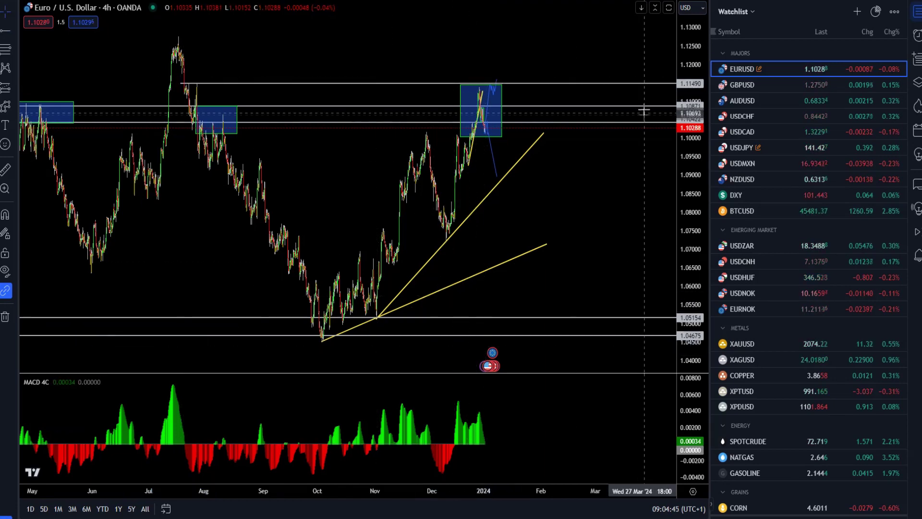
Open the XAUUSD chart from the watchlist and set it to the daily timeframe.
left_click(782, 341)
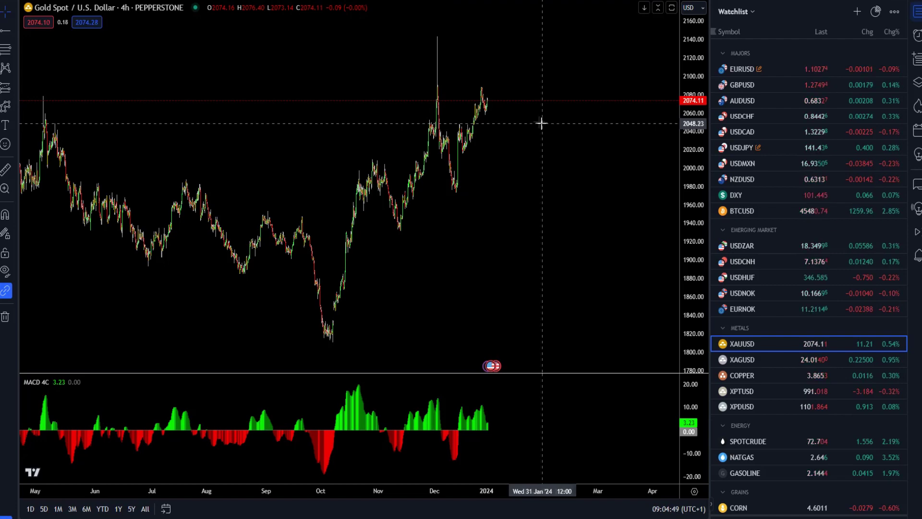
scroll(544, 117, "up", 4)
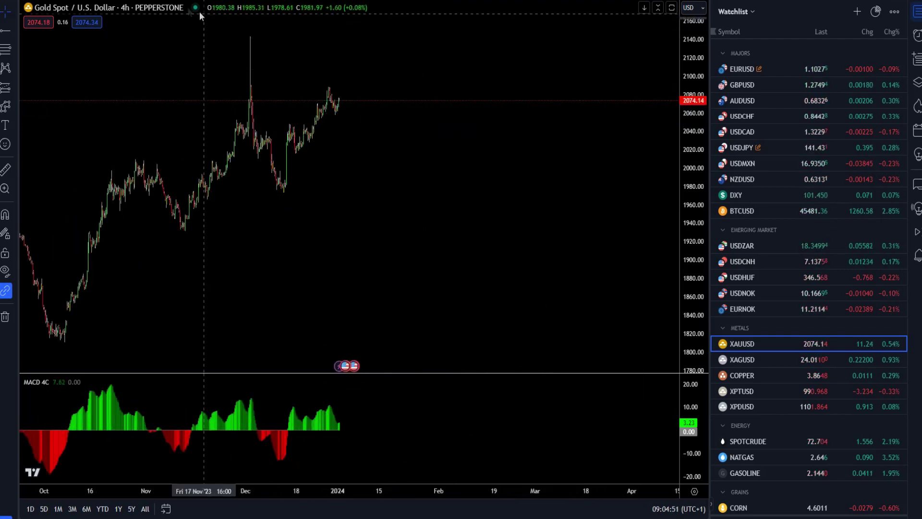
scroll(232, 95, "up", 3)
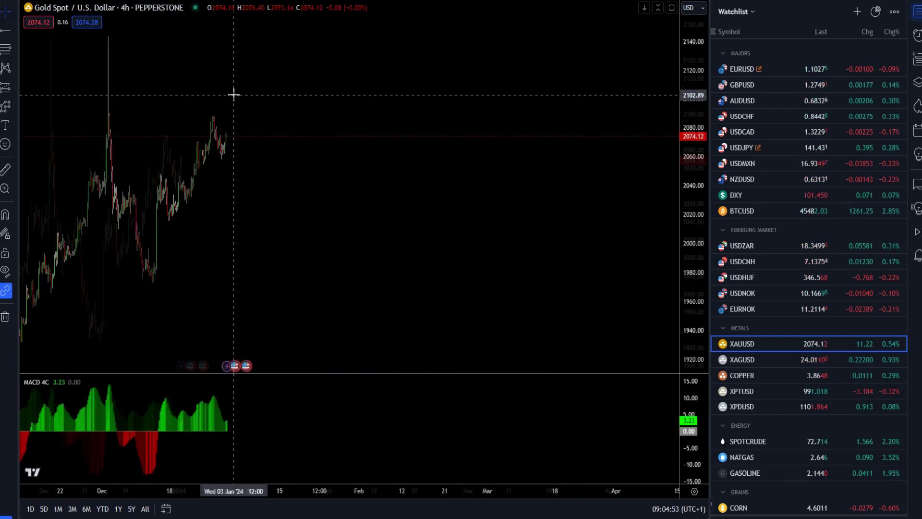
left_click_drag(183, 85, 276, 85)
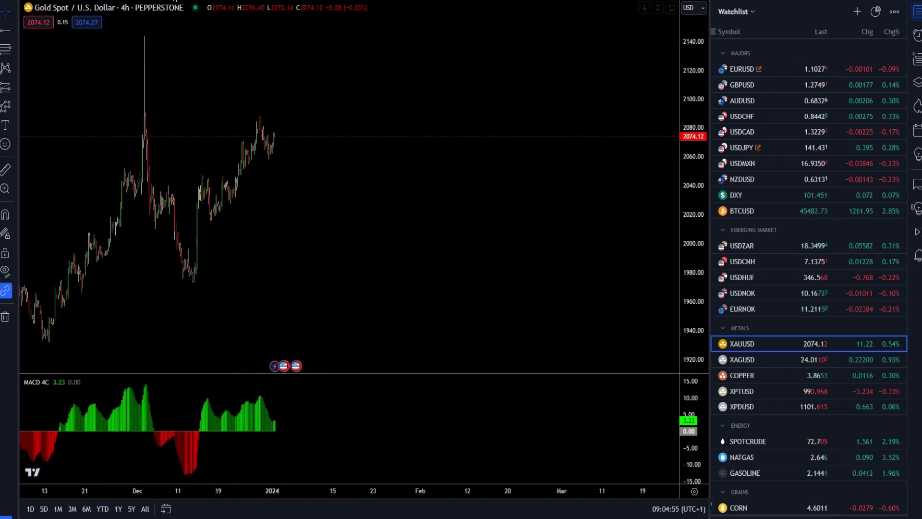
left_click(325, 1)
scroll(354, 83, "up", 2)
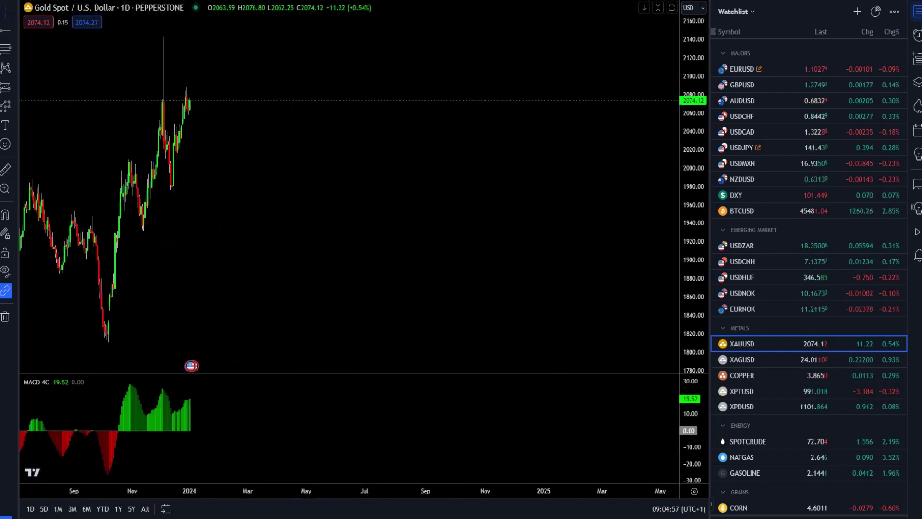
Draw a rectangle for the gold supply zone from the early December spike high, about 2144, down to about 2076.
key("alt+shift+r")
left_click_drag(165, 35, 224, 95)
left_click(225, 98)
left_click(288, 158)
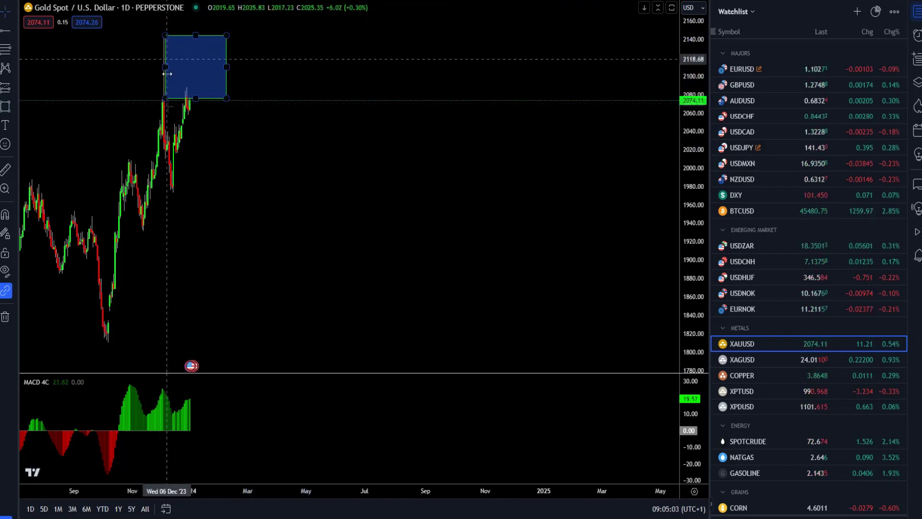
left_click_drag(200, 181, 400, 209)
scroll(498, 195, "up", 5)
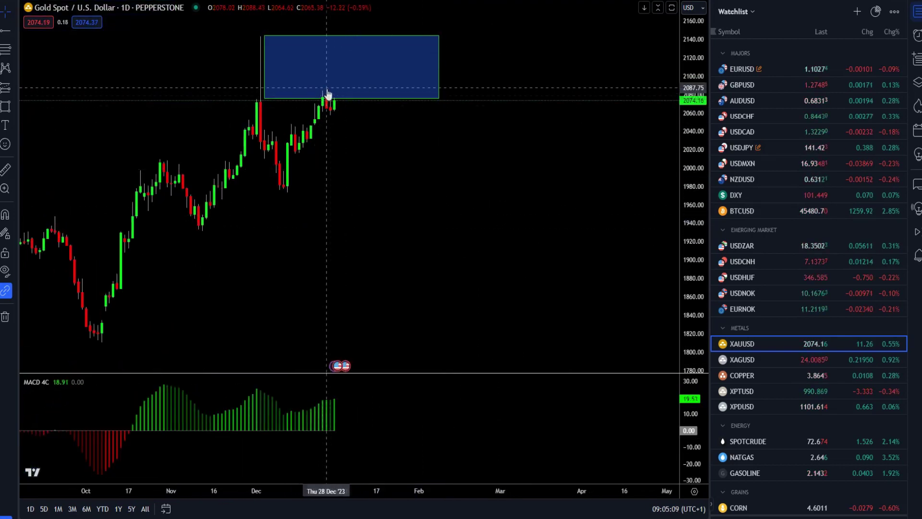
On the 1-hour gold chart, draw a rising trend line under the lows from about 2020.52 on 20 December to 2083.27 on 29 December.
left_click(136, 1)
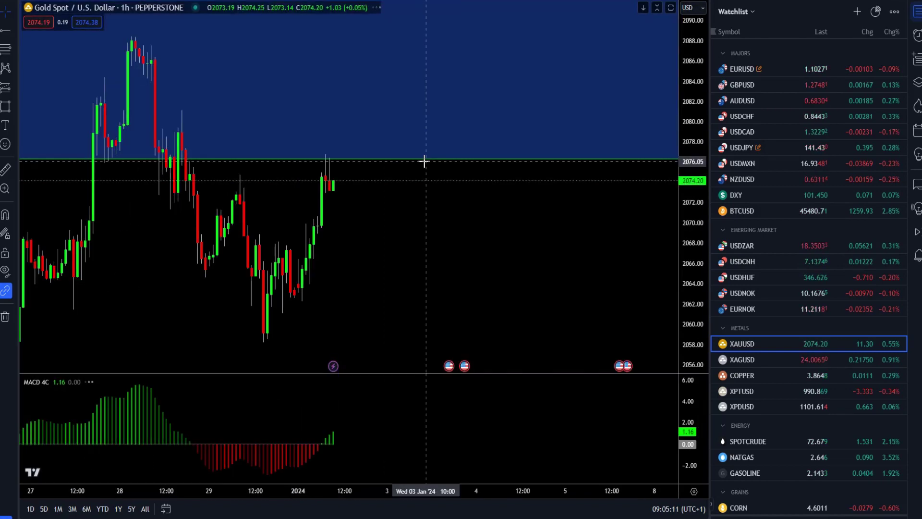
scroll(425, 160, "down", 5)
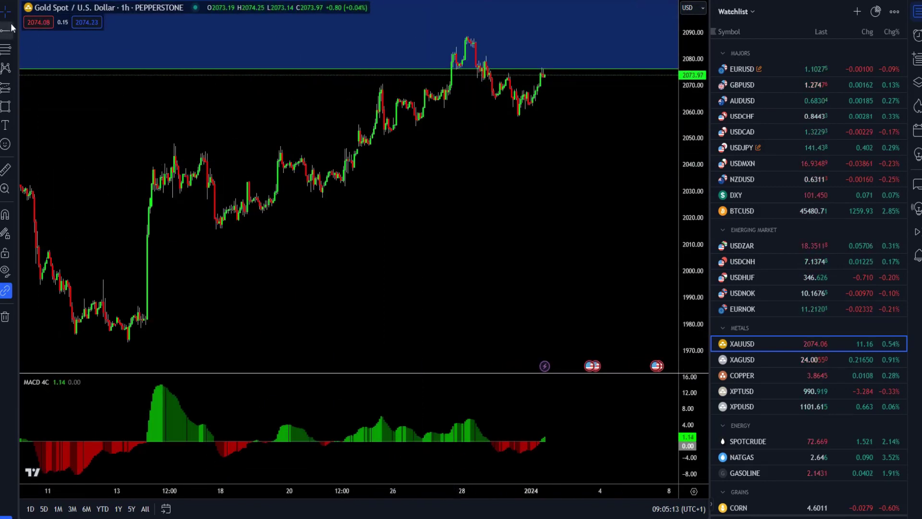
left_click(13, 34)
left_click(49, 41)
left_click(232, 234)
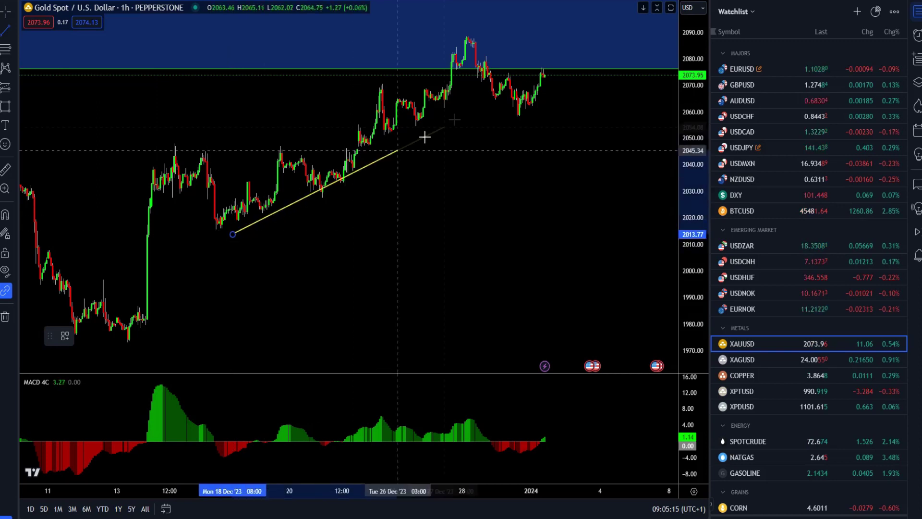
left_click(518, 68)
mouse_move(232, 234)
left_mouse_down()
mouse_move(326, 209)
mouse_move(303, 216)
left_mouse_up()
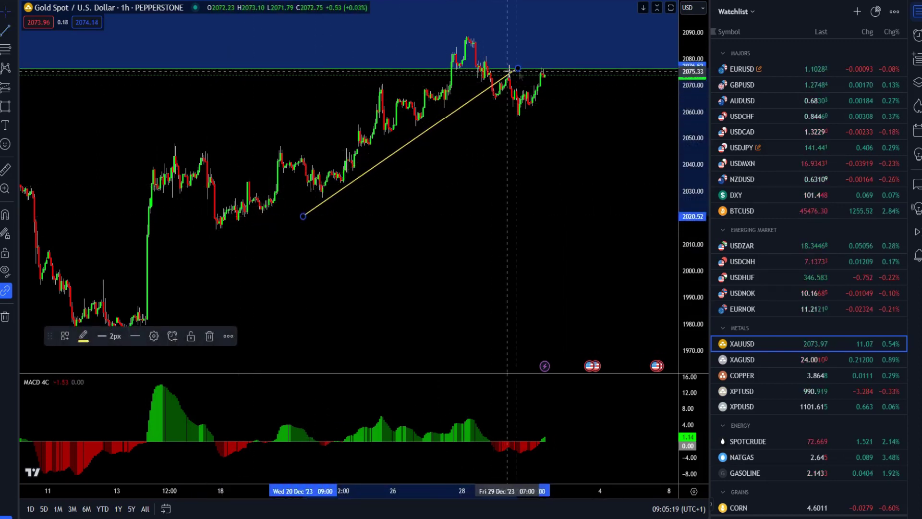
left_click_drag(520, 71, 530, 53)
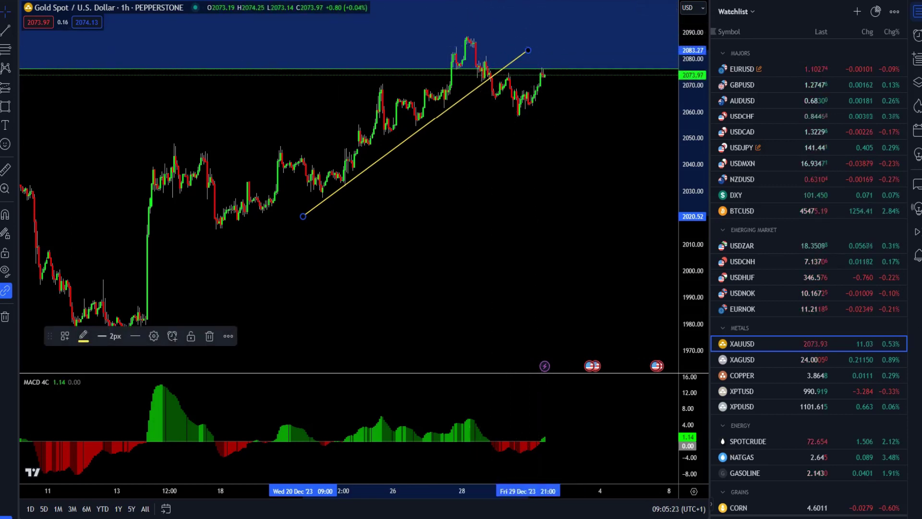
Draw a gold projection path rising from about 2059 into the supply zone near 2080, then zigzagging down to about 2031.
left_click(529, 114)
left_click(529, 114)
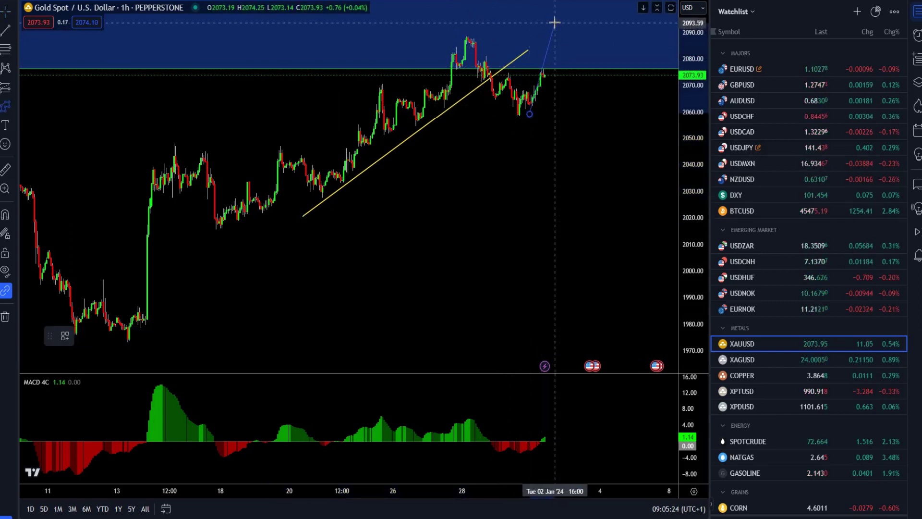
left_click(552, 58)
left_click(560, 78)
left_click(569, 66)
left_click(573, 86)
left_click(581, 77)
left_click(583, 119)
left_click(593, 111)
left_click(602, 127)
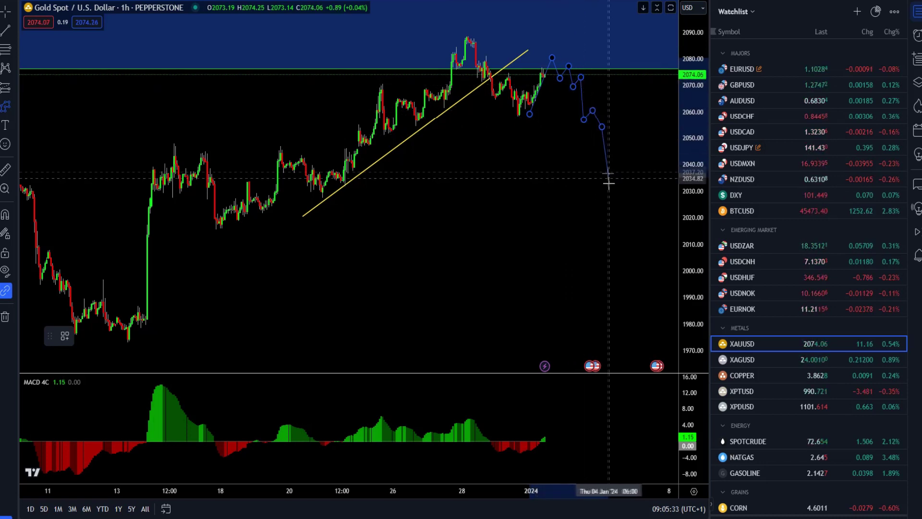
double_click(609, 187)
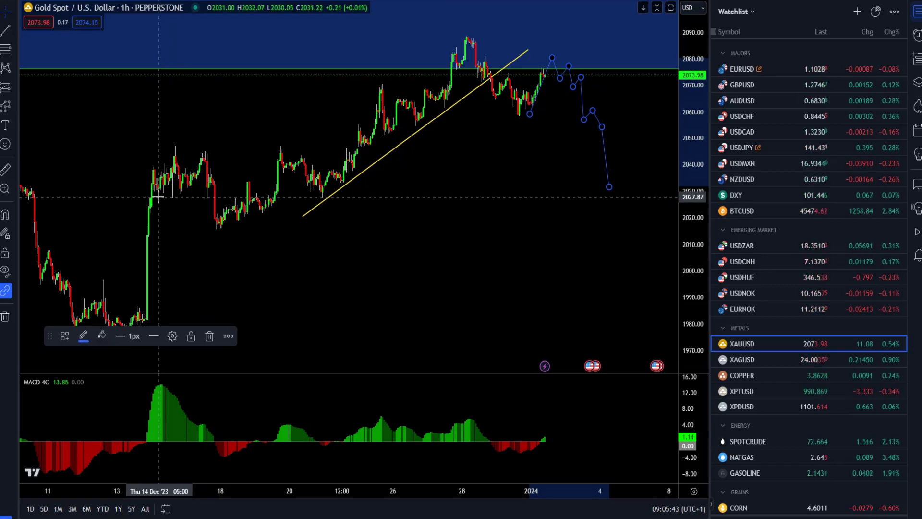
Draw a second gold projection path from about 2074 into the supply zone, zigzagging up past about 2105 and then climbing to about 2142.
scroll(335, 101, "down", 2)
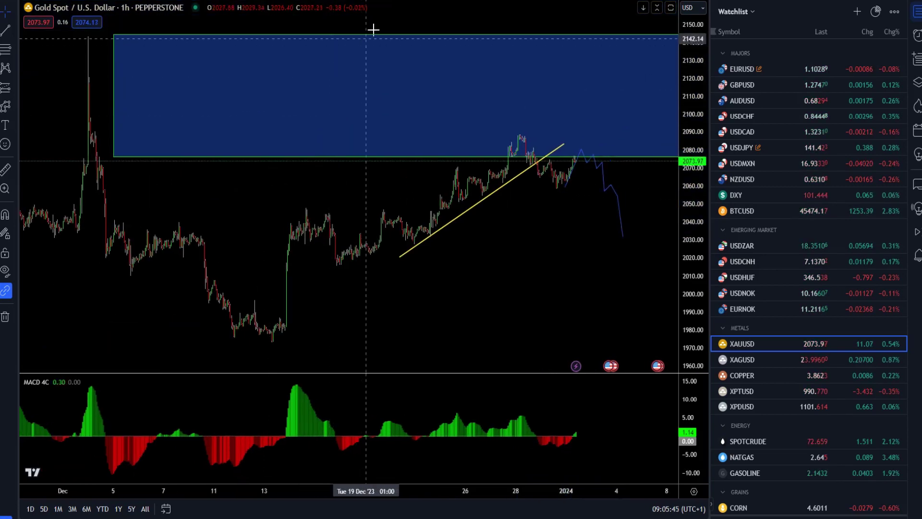
left_click(5, 107)
left_click(579, 161)
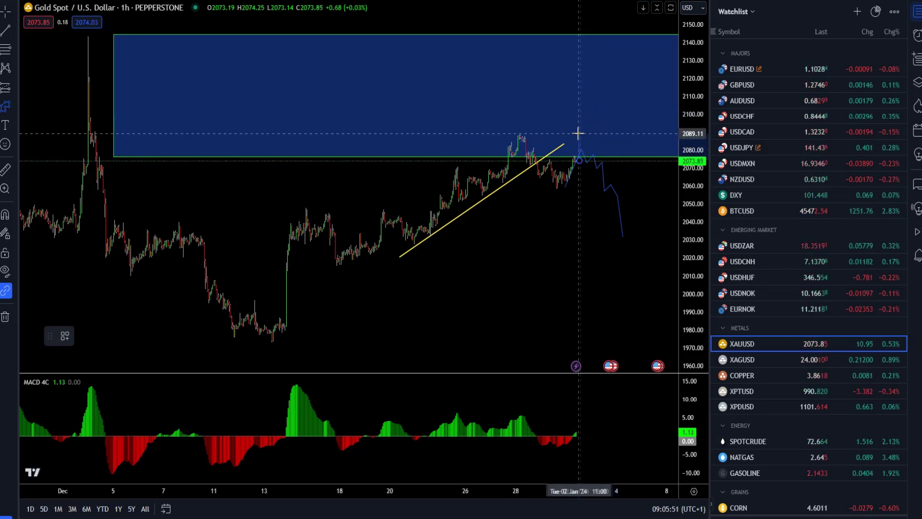
left_click(580, 130)
left_click(590, 118)
left_click(592, 136)
left_click(603, 117)
left_click(602, 132)
left_click(609, 126)
left_click(612, 111)
left_click(613, 105)
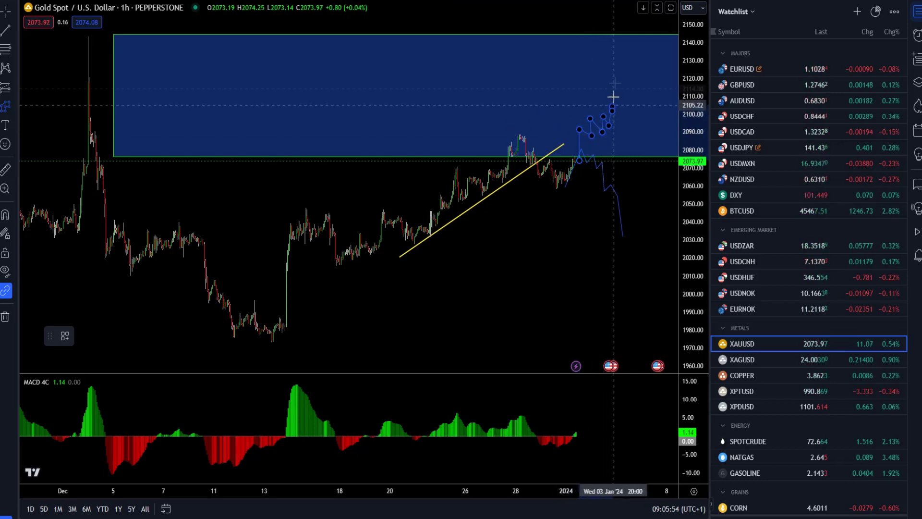
left_click(616, 72)
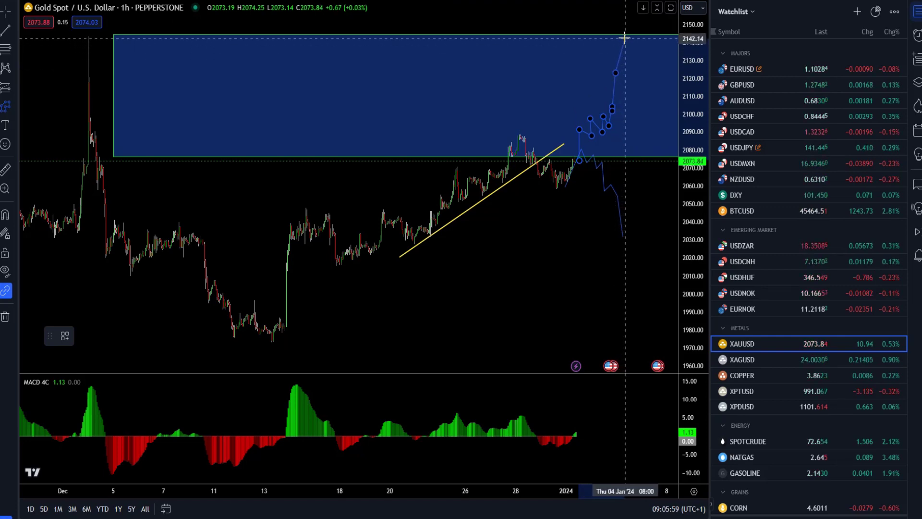
double_click(625, 38)
left_click(560, 264)
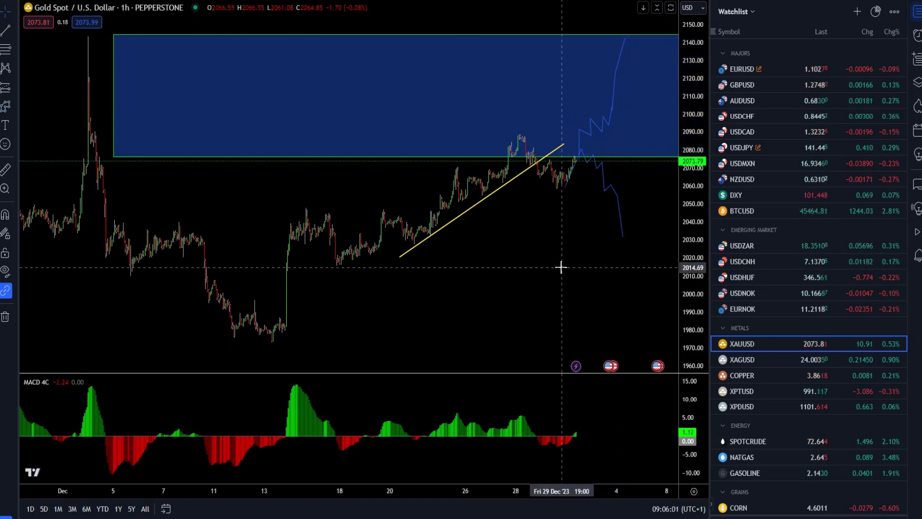
Open the SPOTCRUDE chart from the watchlist and remove its existing horizontal line drawings.
scroll(757, 422, "down", 3)
left_click(788, 282)
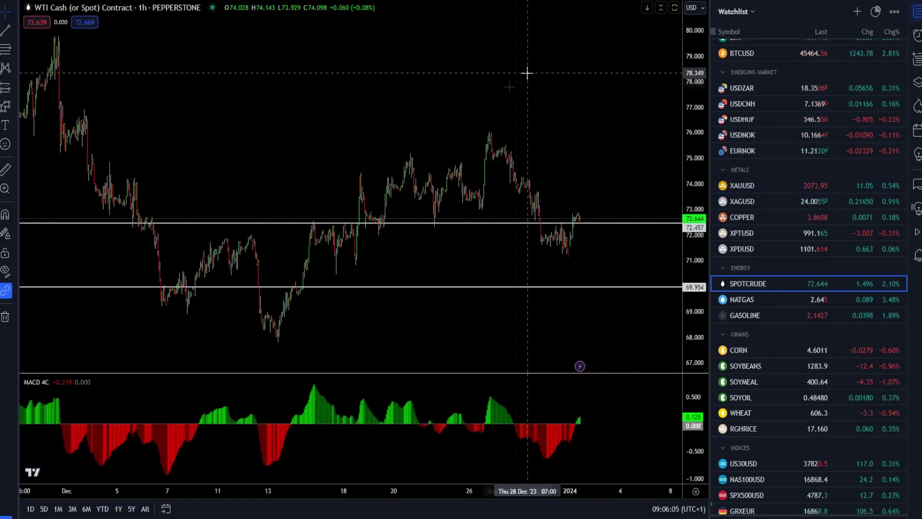
scroll(504, 90, "up", 2)
scroll(507, 97, "up", 1)
right_click(509, 94)
left_click(552, 310)
Draw a rising trend line under the crude lows from about 70.374 on 15 December to about 74.516 on 29 December.
scroll(339, 164, "down", 3)
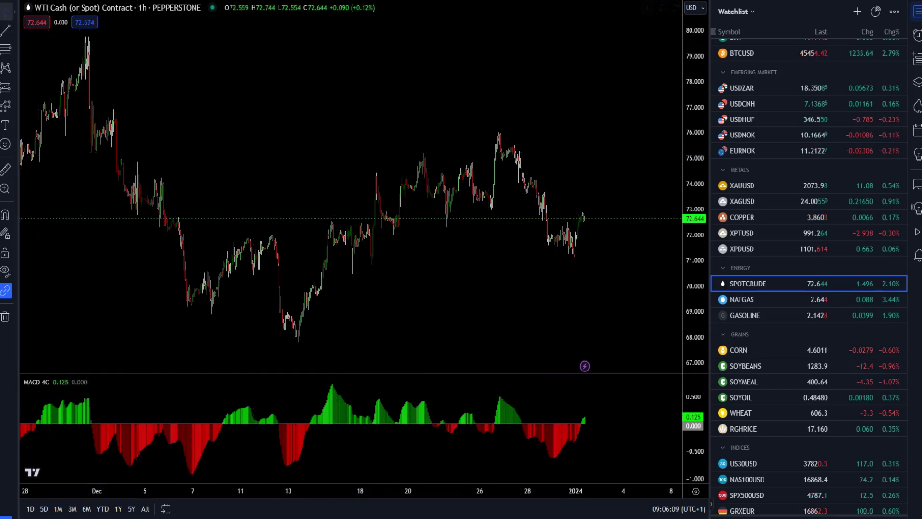
left_click(5, 31)
left_click(354, 276)
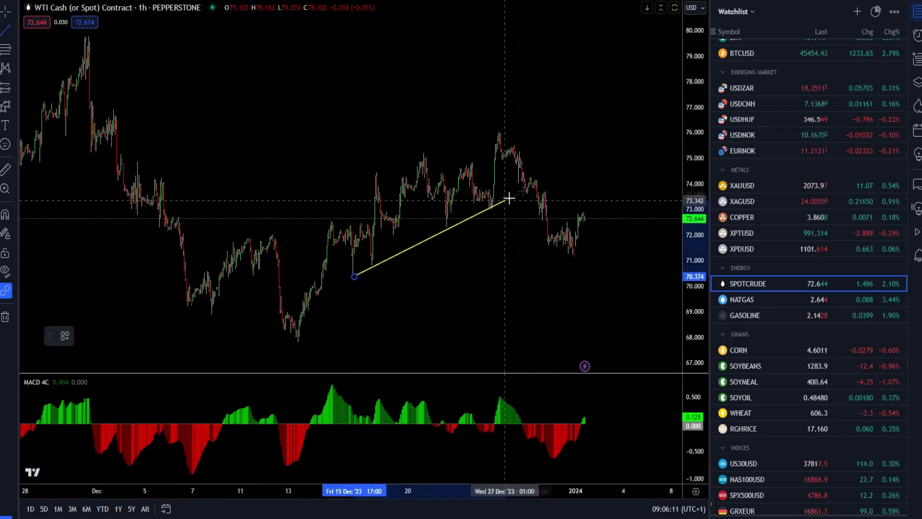
left_click(571, 171)
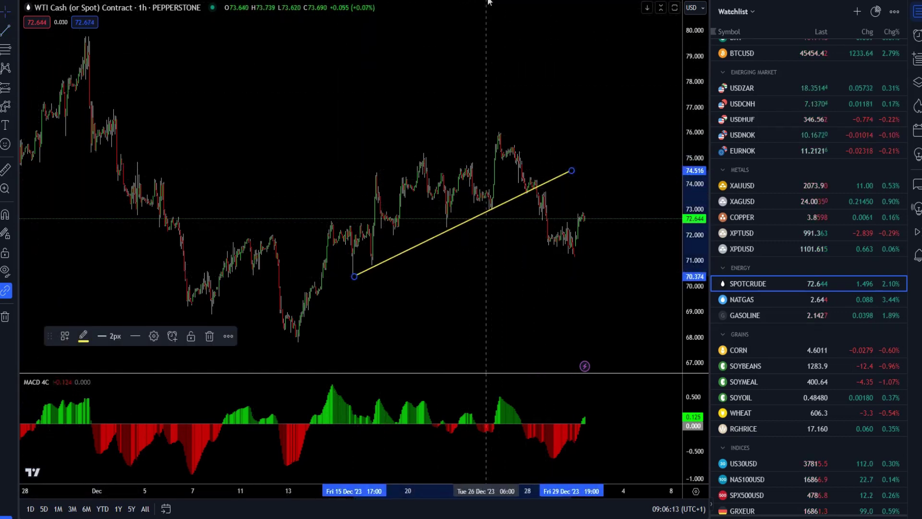
Draw a rectangle for the crude resistance zone from about 72.455 to 72.950, spanning 21 December to 2 January.
key("alt+shift+r")
left_click(448, 224)
left_click(587, 212)
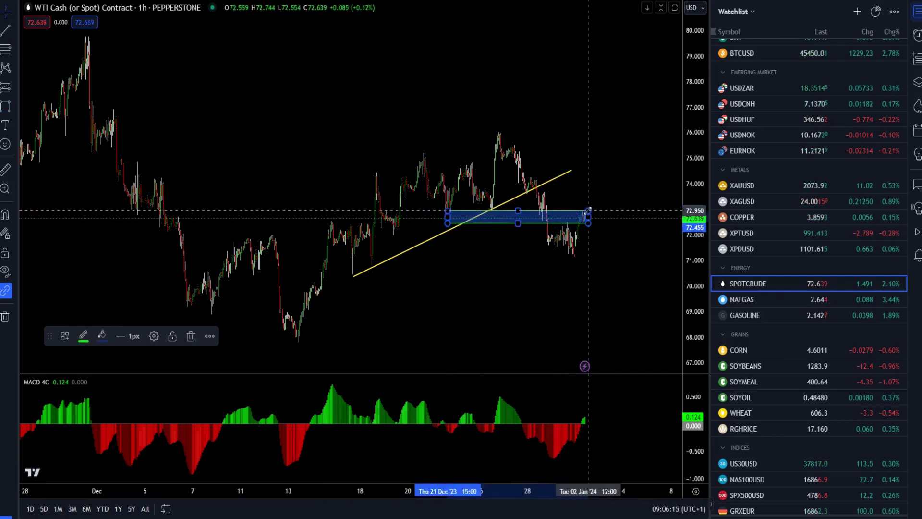
left_click(521, 278)
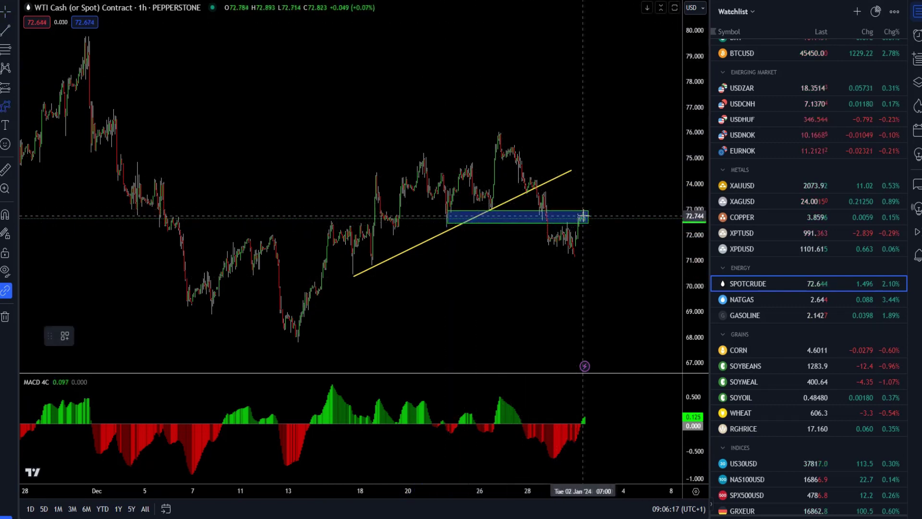
Draw a crude projection path falling from the resistance zone near 72.7, pausing around 70.5, and ending at about 67.9.
left_click(592, 231)
left_click(597, 228)
left_click(603, 241)
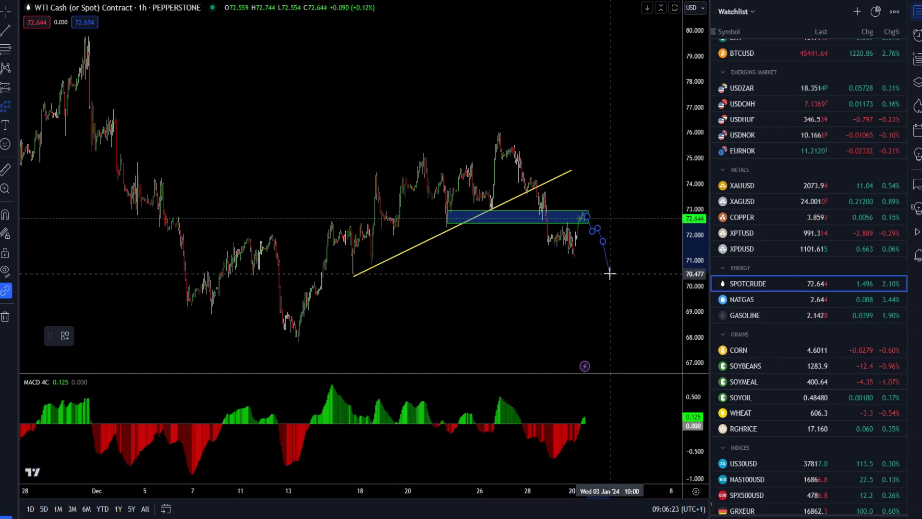
left_click(617, 265)
left_click(624, 284)
left_click(628, 287)
left_click(637, 326)
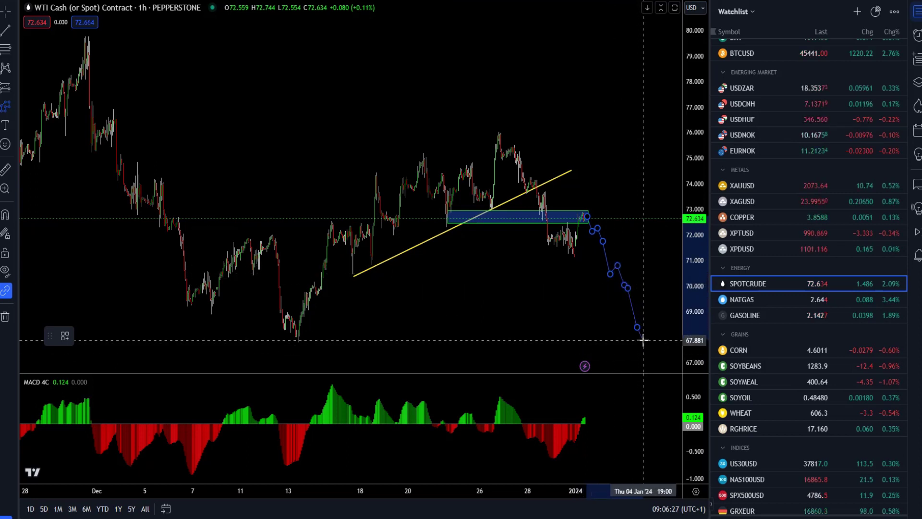
double_click(643, 341)
left_click(632, 97)
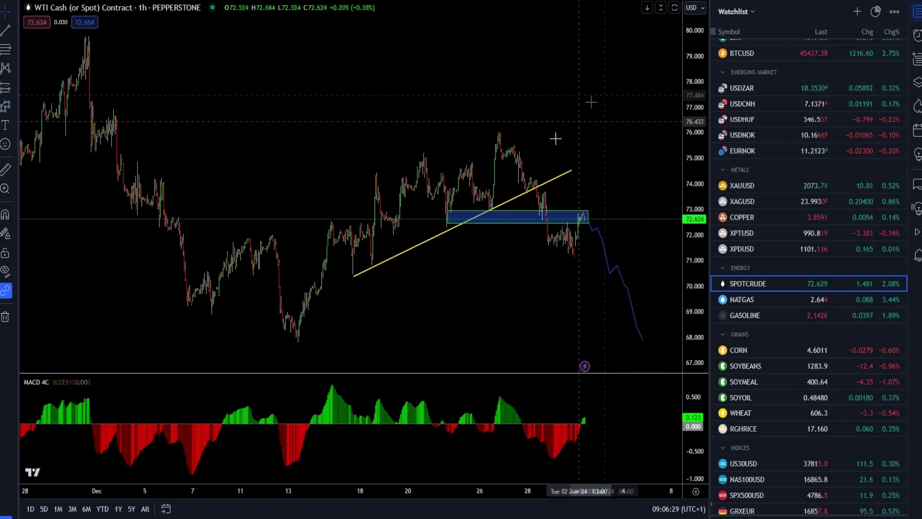
scroll(556, 139, "up", 2)
left_click(5, 29)
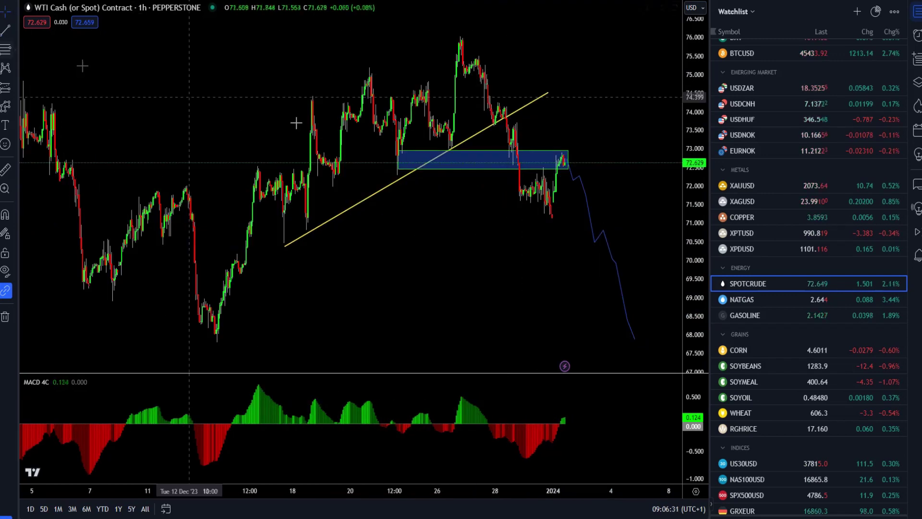
left_click(465, 38)
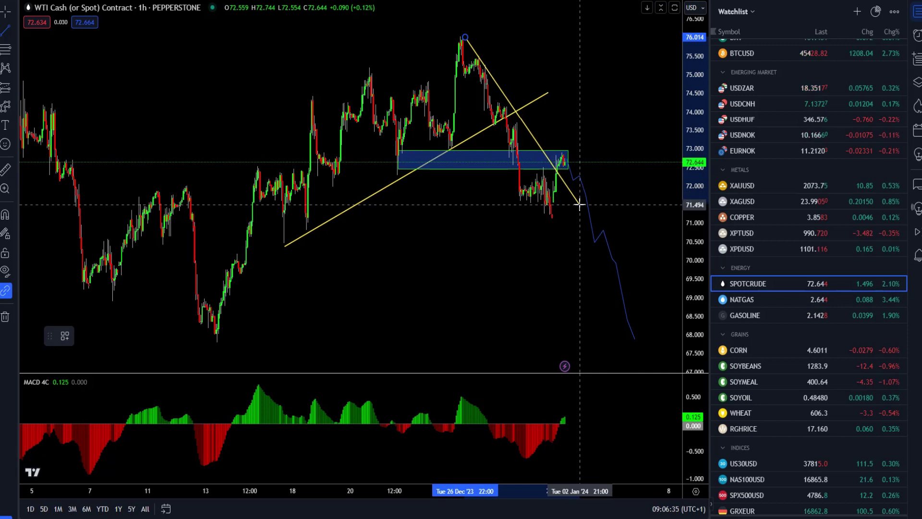
key("Escape")
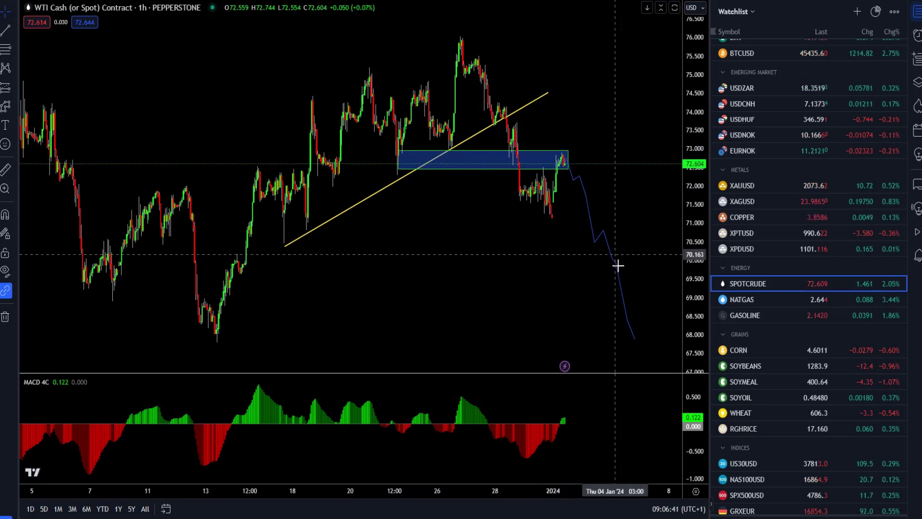
Draw a bullish crude path from about 72.6 to a zigzag near 74.5, then up through 76.02 to about 79.2.
scroll(619, 298, "down", 3)
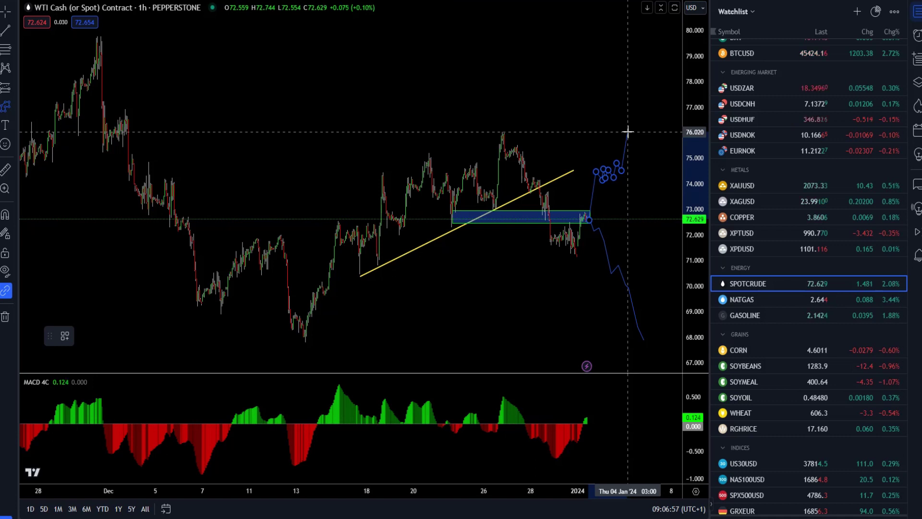
left_click(628, 131)
double_click(636, 51)
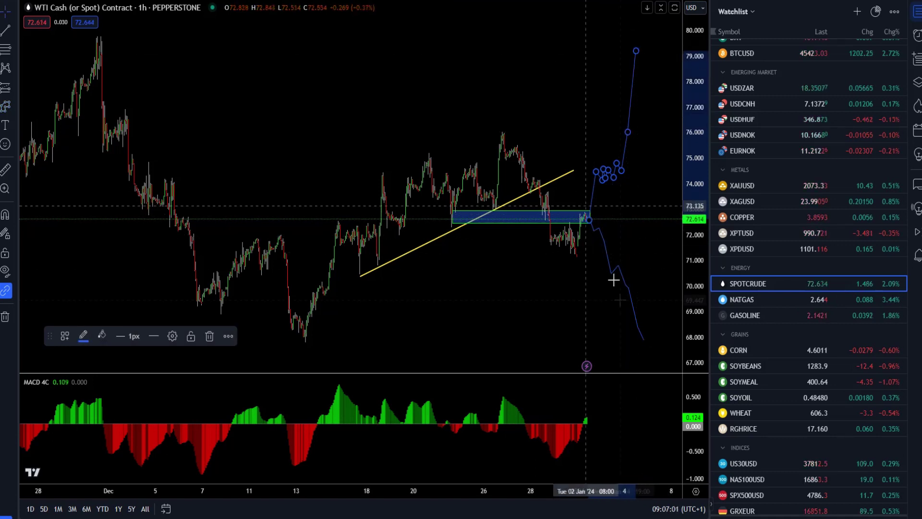
left_click(527, 330)
Open the BTCUSD chart from the watchlist and set it to the daily timeframe.
scroll(792, 337, "up", 3)
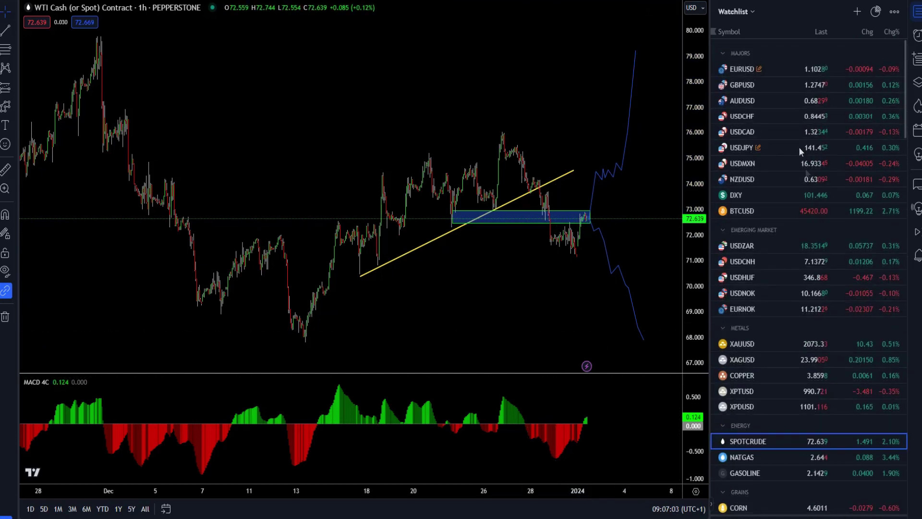
left_click(822, 216)
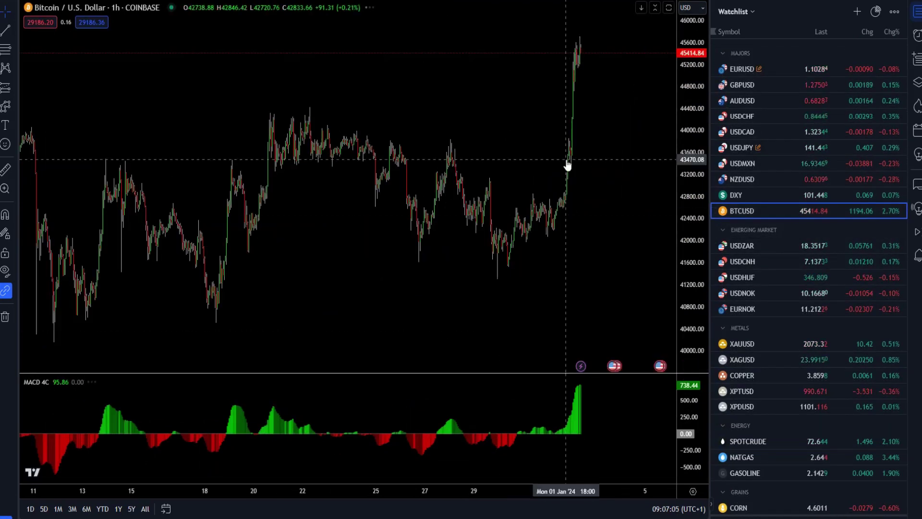
left_click(194, 2)
scroll(498, 122, "up", 5)
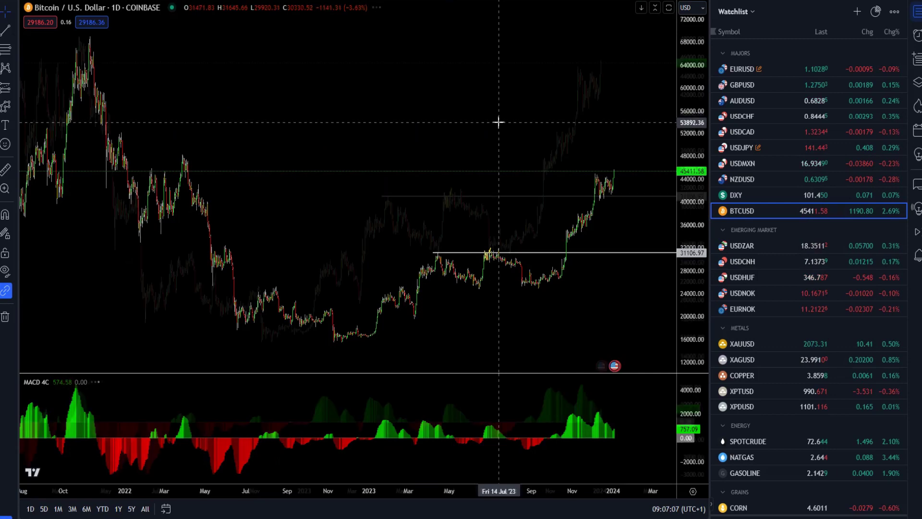
scroll(494, 121, "up", 2)
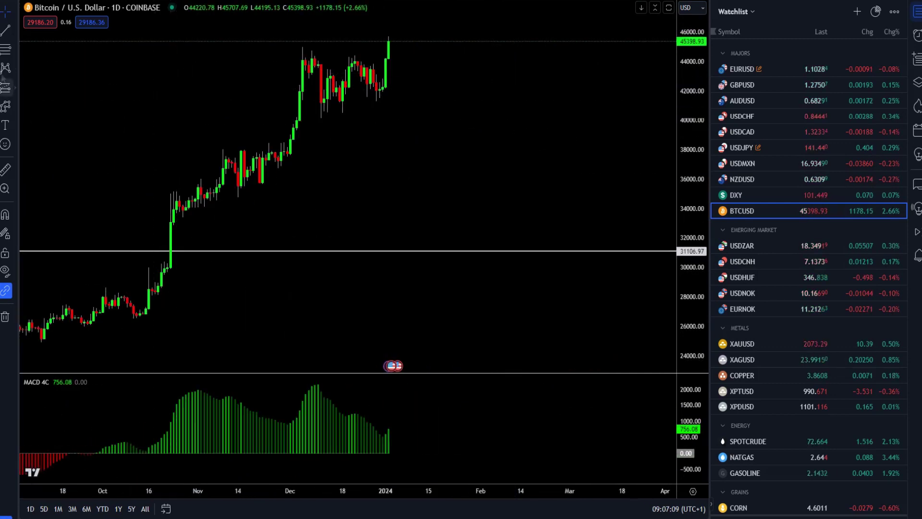
Draw two converging Bitcoin trend lines: one falling from about 44885 on 4 December, one rising from about 39872 on 10 December to 42020.
left_click(5, 31)
left_click(300, 49)
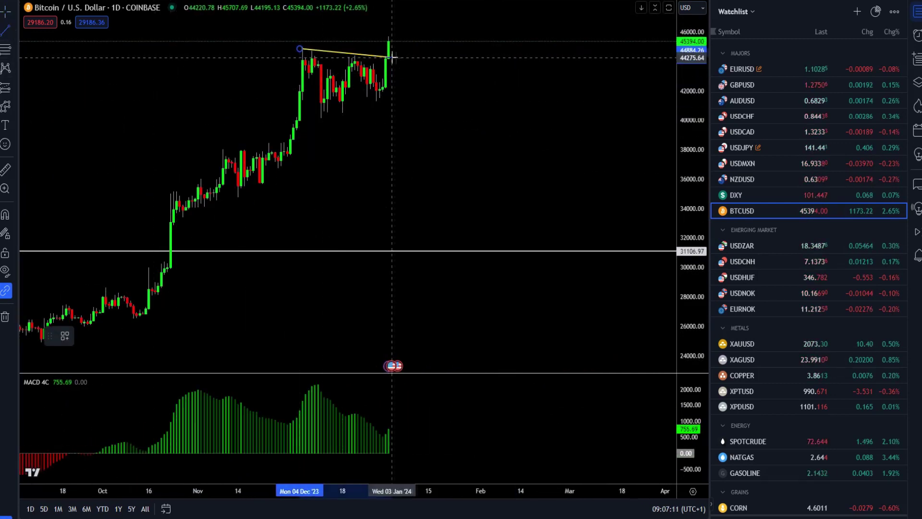
left_click(401, 60)
key("alt+t")
left_click(318, 121)
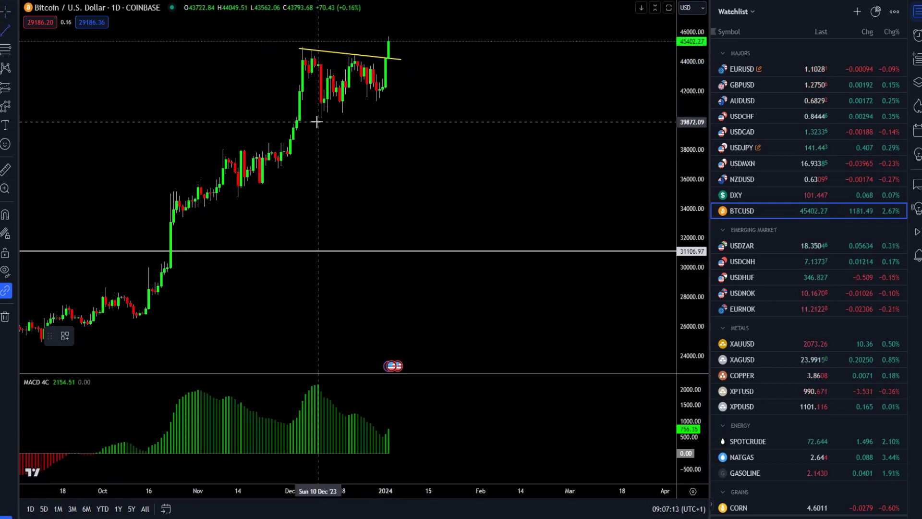
left_click(409, 91)
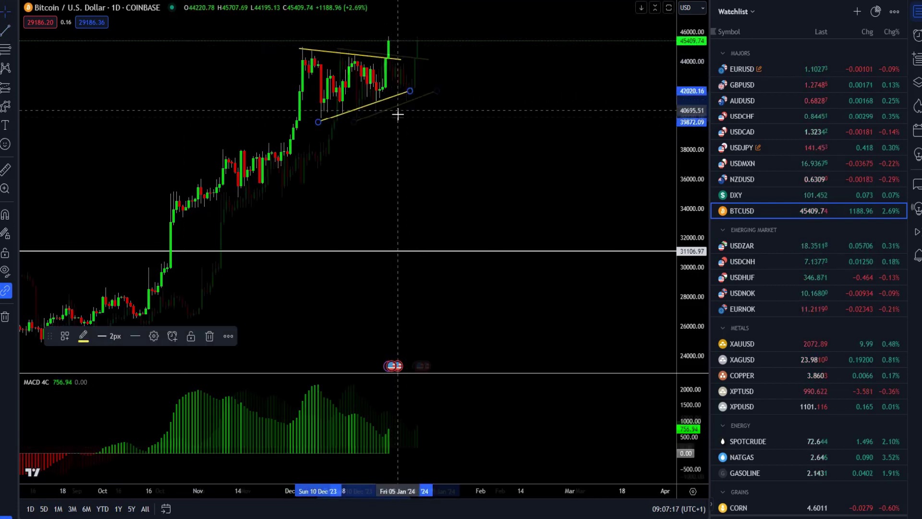
Switch the Bitcoin chart to the 1-hour timeframe.
scroll(397, 96, "down", 2)
scroll(264, 66, "up", 2)
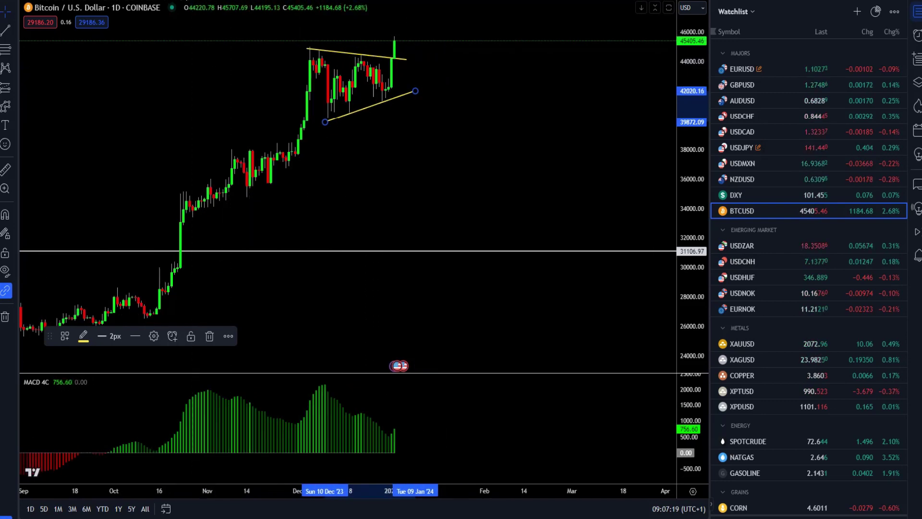
type("60")
key("Return")
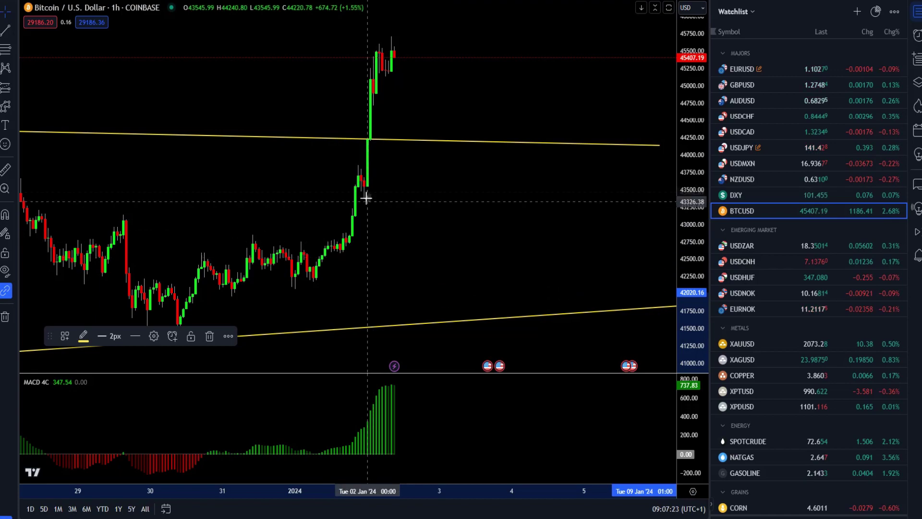
Draw a horizontal ray at about 44960 from the 5 December Bitcoin high.
scroll(370, 46, "down", 6)
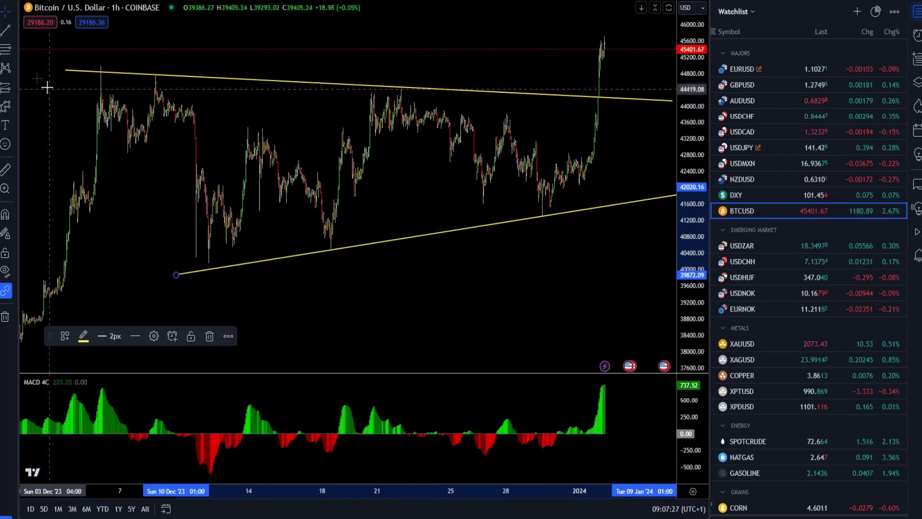
left_click(13, 39)
left_click(62, 170)
left_click(98, 72)
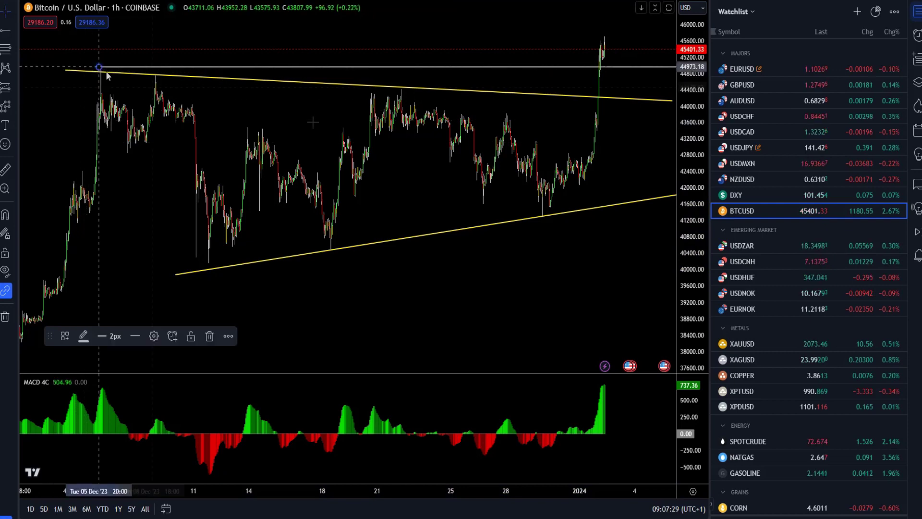
Draw two projected Bitcoin paths: one falling to the rising trend line, one holding near 44960 and climbing to about 47180.
scroll(534, 130, "up", 4)
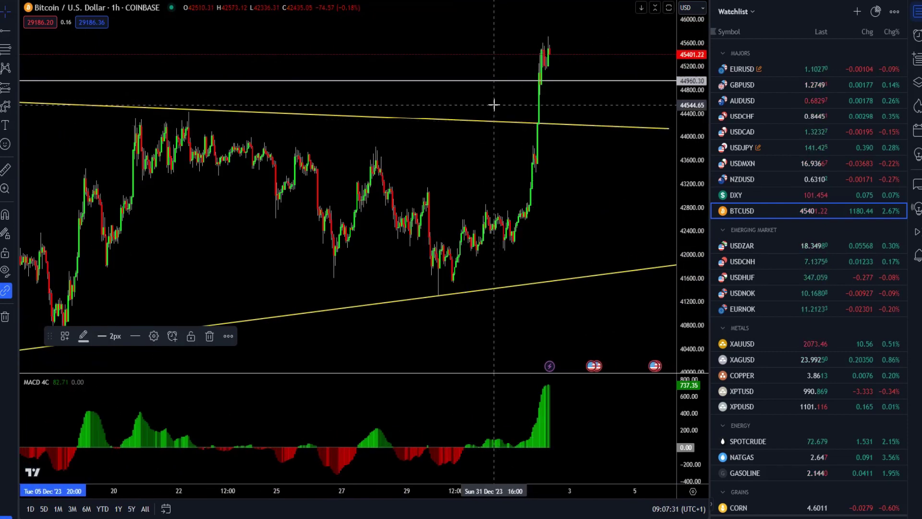
scroll(494, 104, "up", 2)
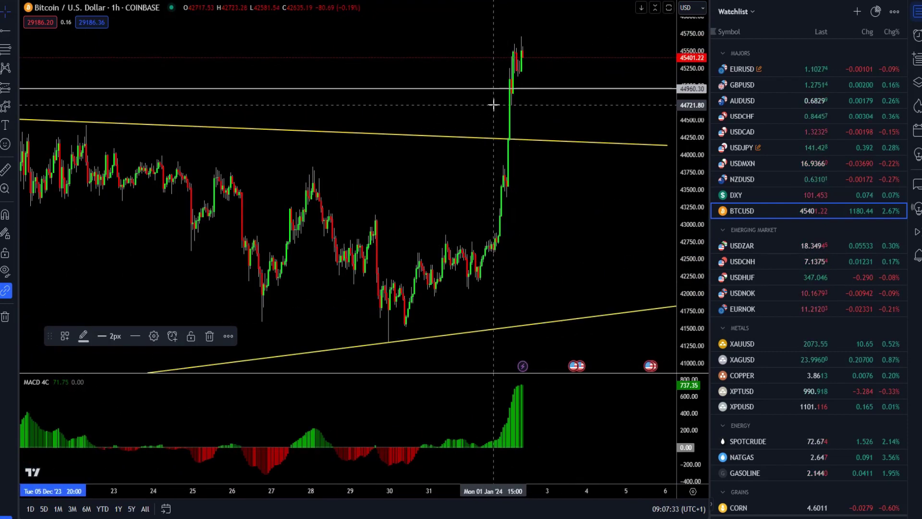
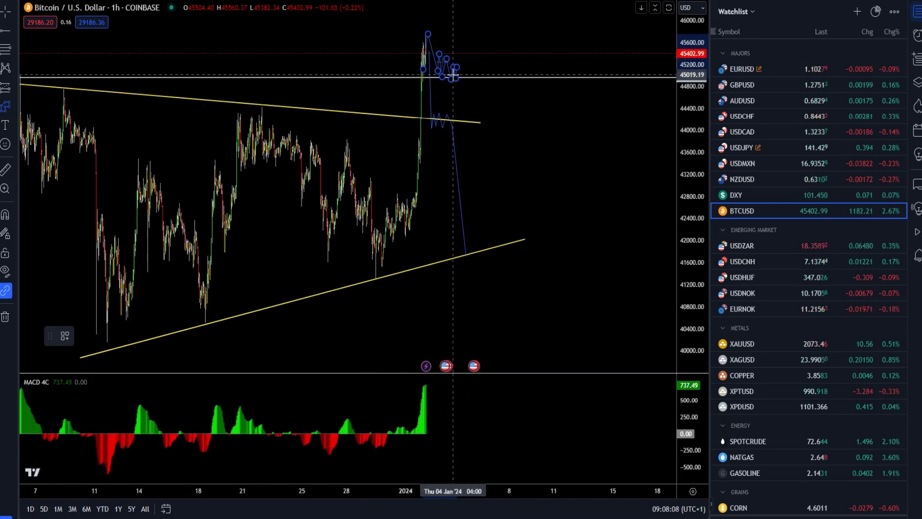
scroll(528, 84, "down", 3)
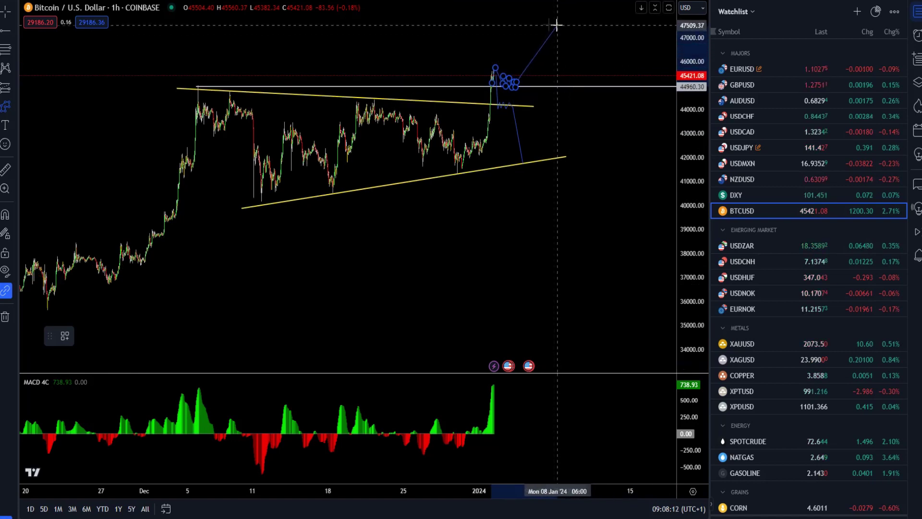
scroll(545, 34, "down", 3)
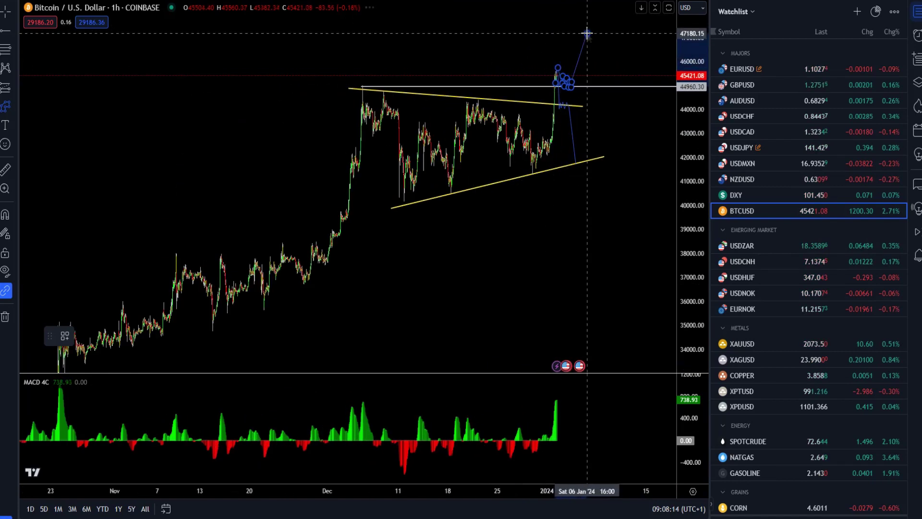
double_click(587, 33)
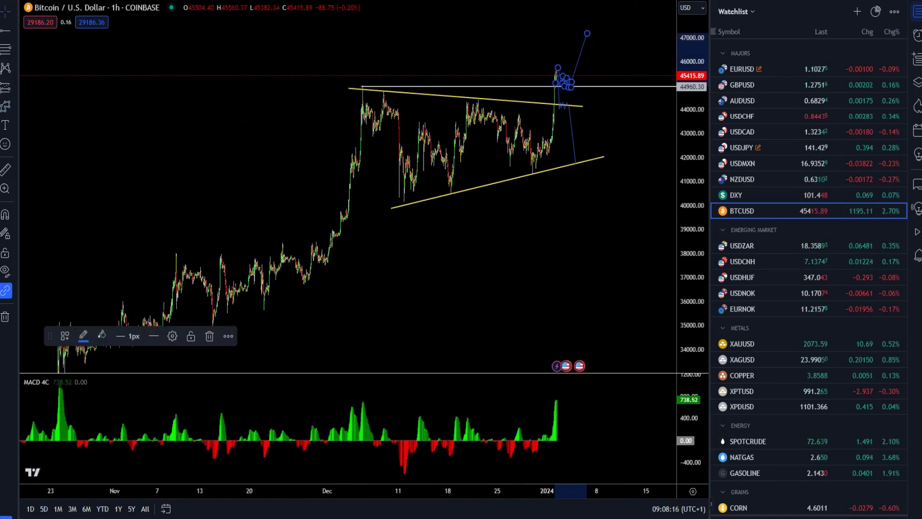
Add a price range measurement across the widest part of the Bitcoin triangle, from about 40310 to about 45095 in early December.
left_click(379, 185)
left_click(379, 197, "shift")
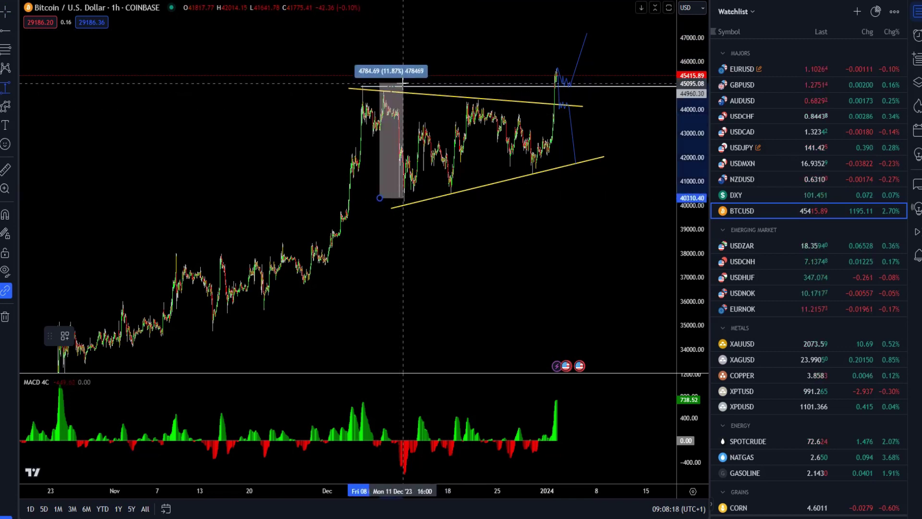
left_click(403, 83)
Project a copy of the Bitcoin price range upward from about 44788 at the early January breakout, and remove the copy.
left_click_drag(381, 125, 574, 7)
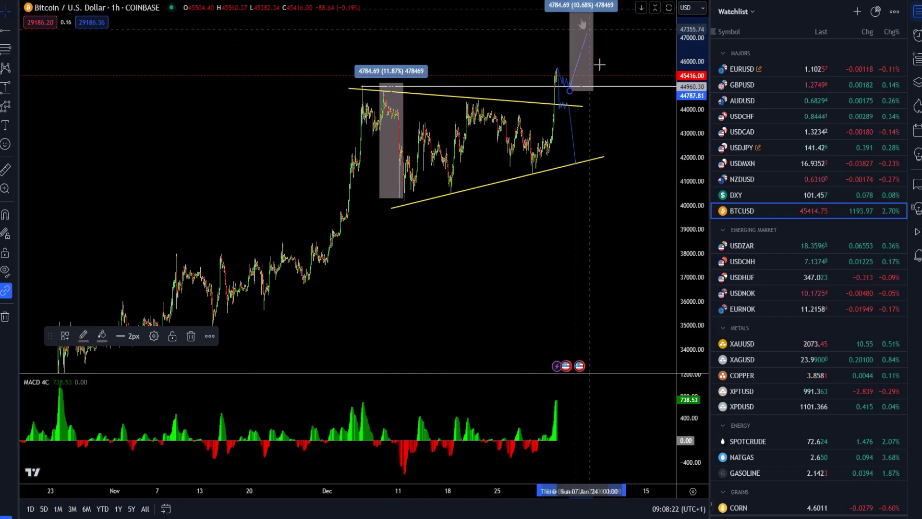
left_click_drag(618, 160, 626, 208)
left_click_drag(627, 16, 628, 61)
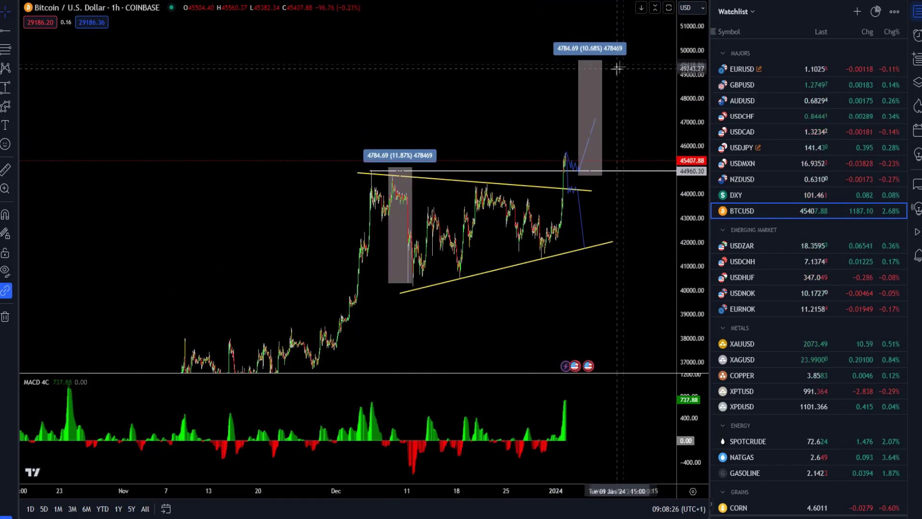
left_click(604, 61)
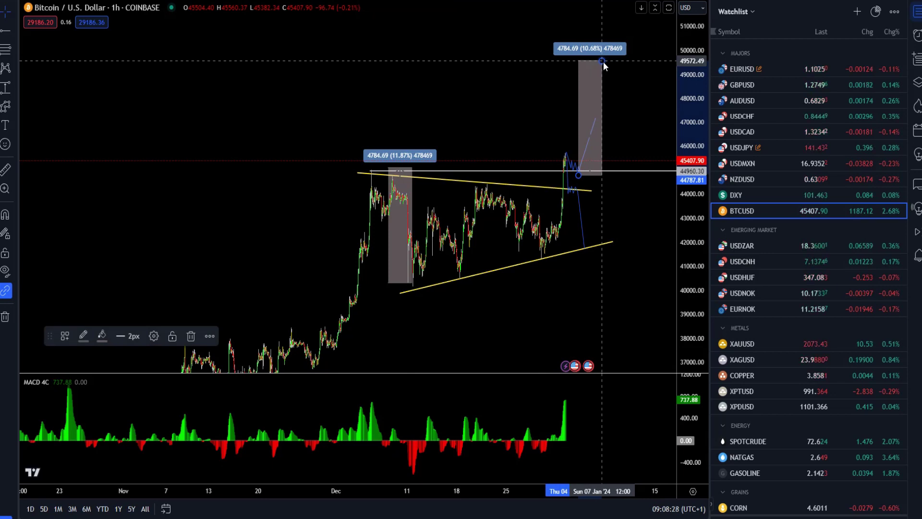
key("Delete")
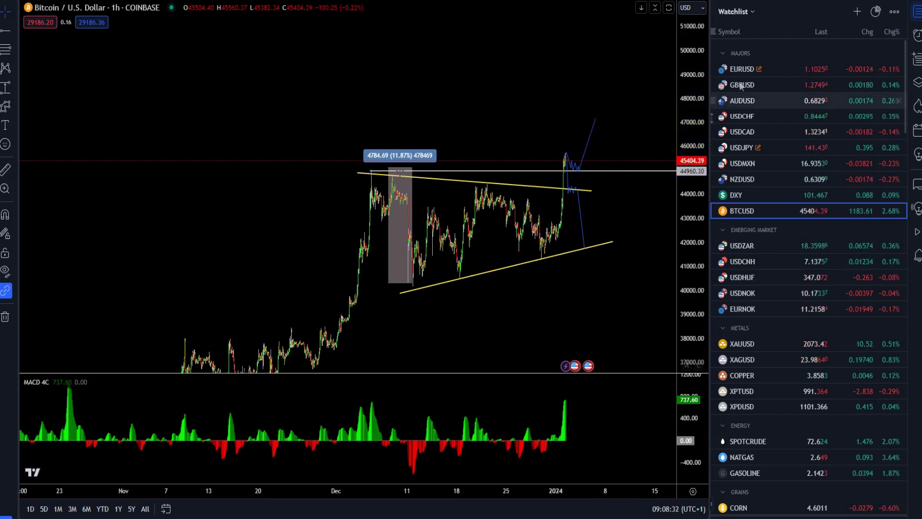
scroll(632, 192, "up", 5)
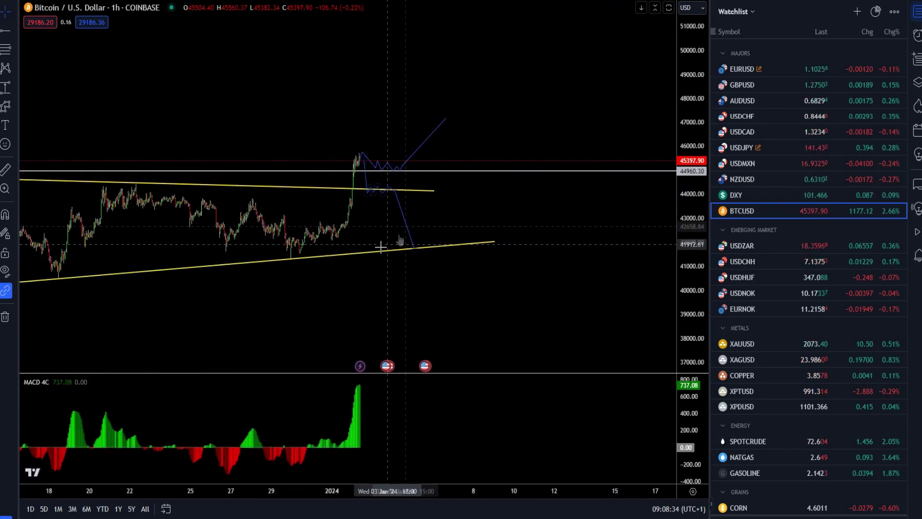
scroll(369, 146, "down", 3)
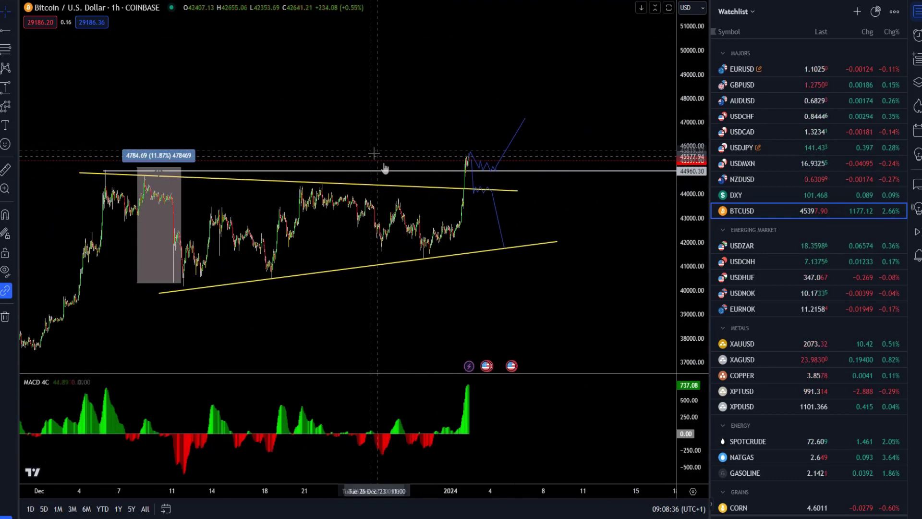
left_click(480, 193)
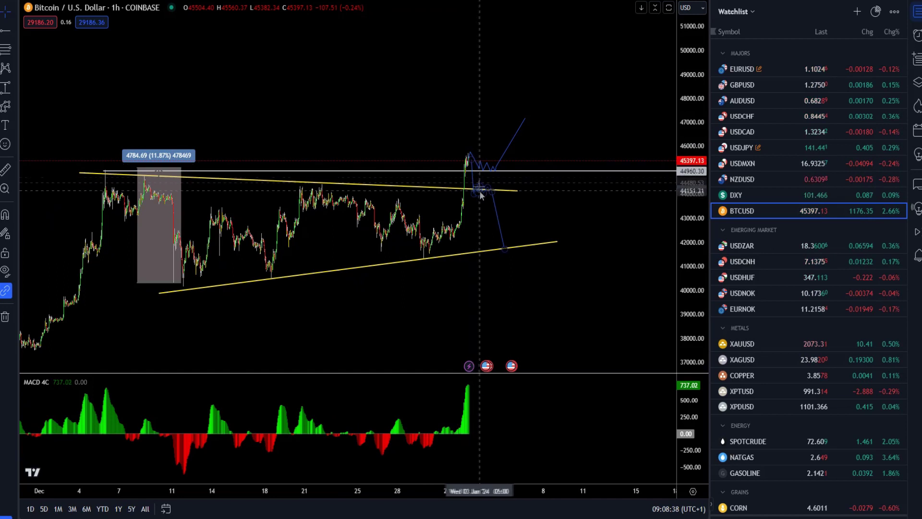
left_click_drag(478, 169, 482, 192)
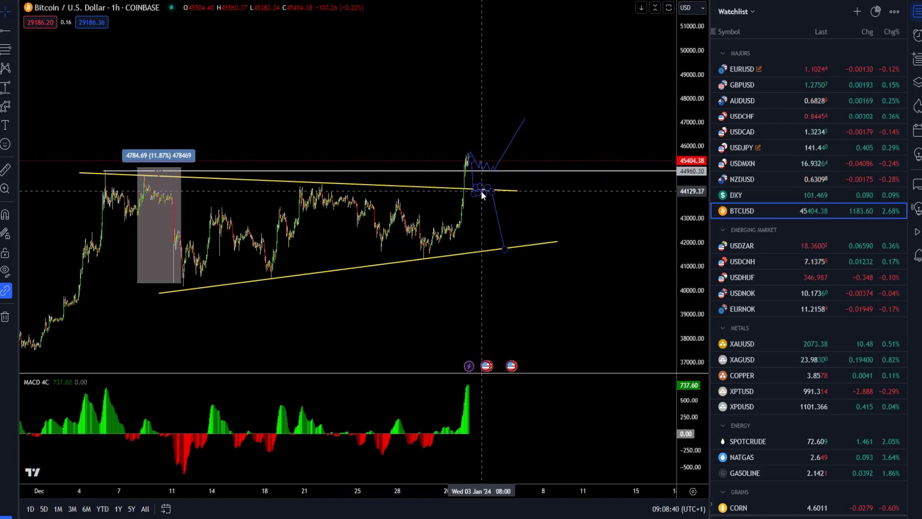
left_click(497, 211)
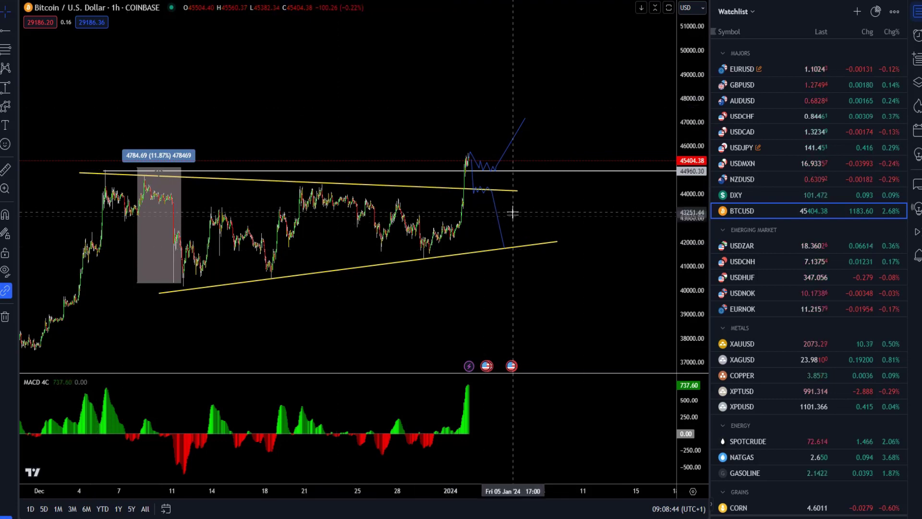
Open the DXY chart from the watchlist and switch it to the daily timeframe.
left_click(741, 193)
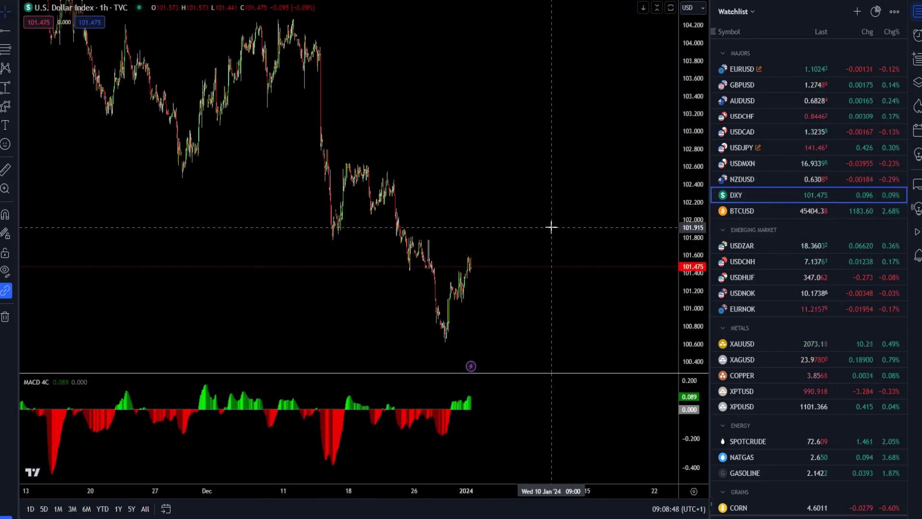
scroll(309, 237, "up", 5)
left_click_drag(224, 200, 419, 179)
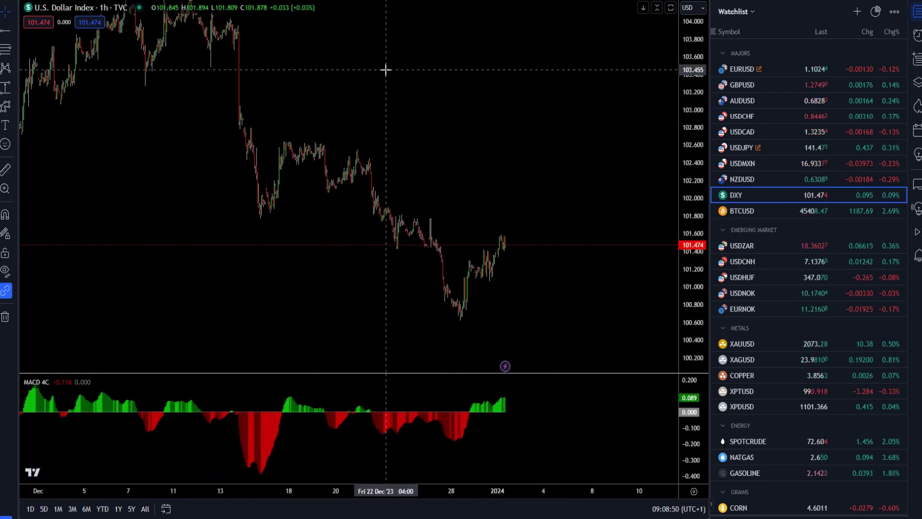
scroll(380, 75, "up", 2)
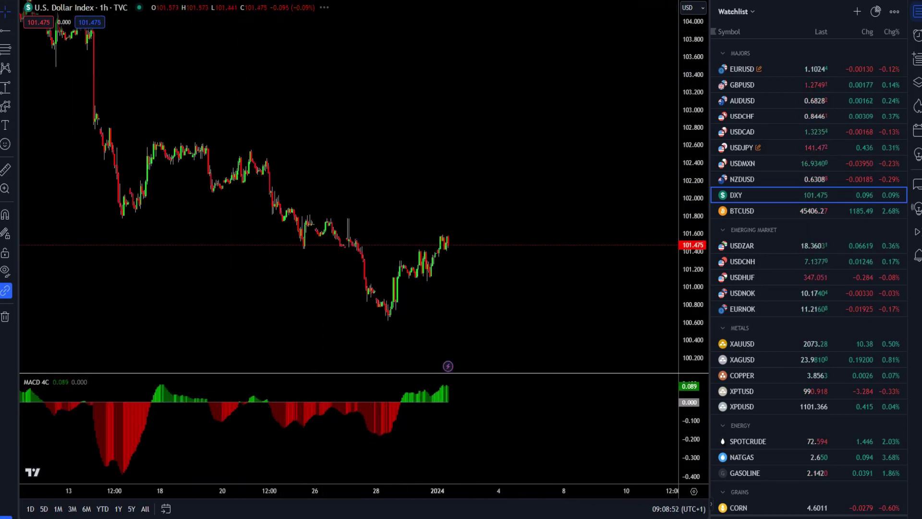
double_click(695, 172)
scroll(545, 169, "up", 5)
scroll(546, 169, "up", 4)
left_click_drag(286, 139, 578, 105)
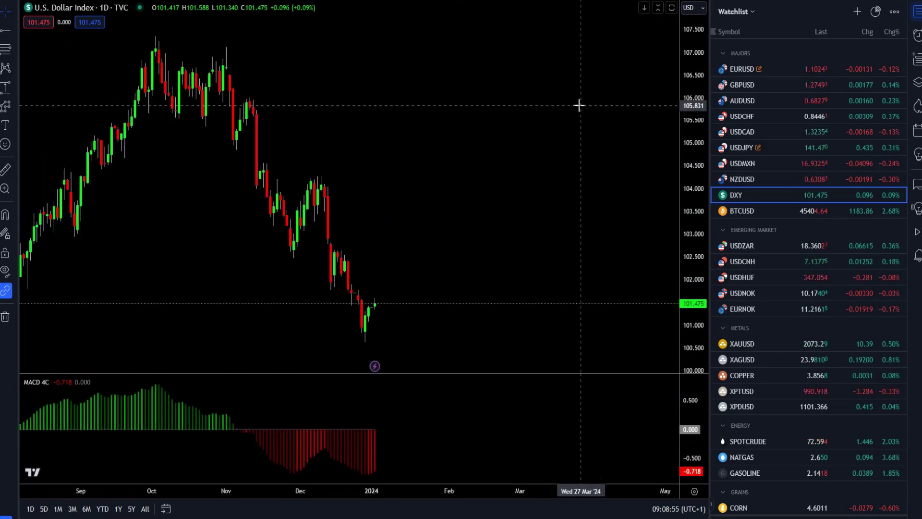
Draw a short, nearly flat trend line just under the late December DXY low, from about 100.585 to 100.561.
left_click(18, 31)
left_click(39, 43)
left_click(392, 345)
left_click(368, 344)
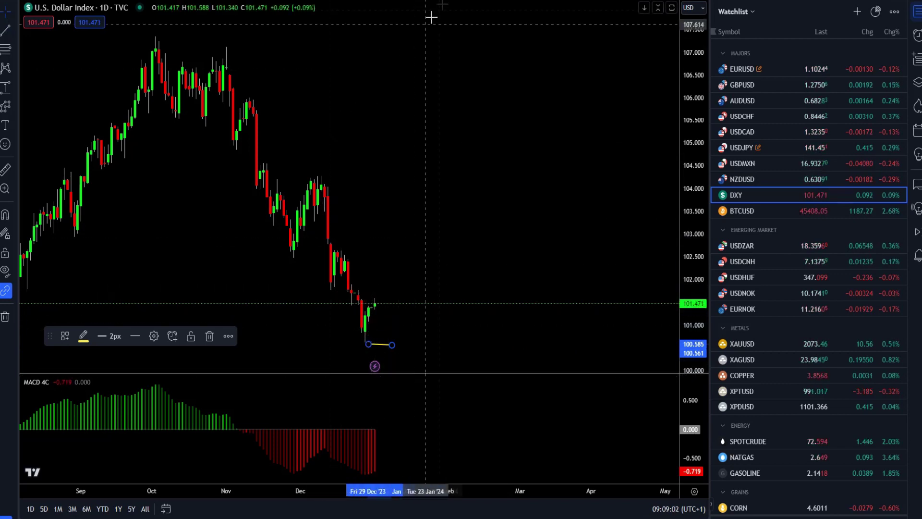
Mark a DXY rectangle zone between about 101.79 and 101.94 from 13 December to 14 January, and switch to the 1-hour timeframe.
key("alt+shift+r")
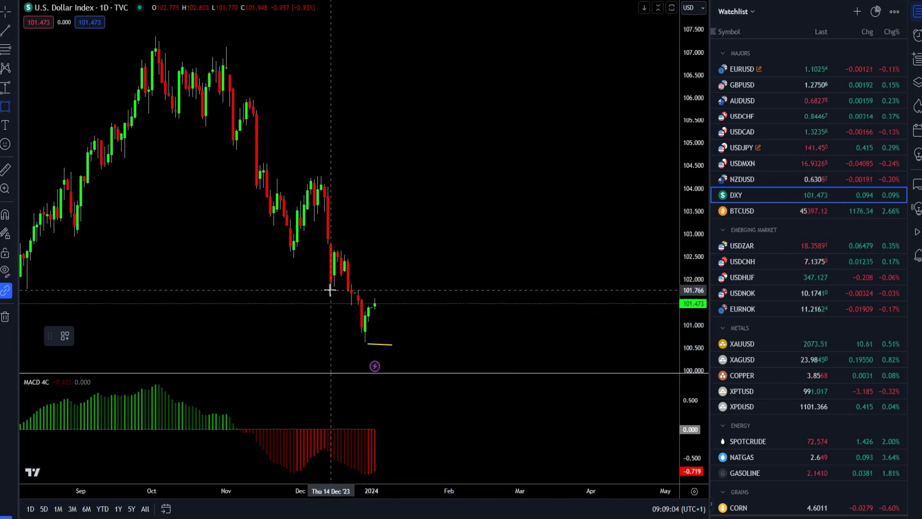
left_click_drag(328, 289, 407, 282)
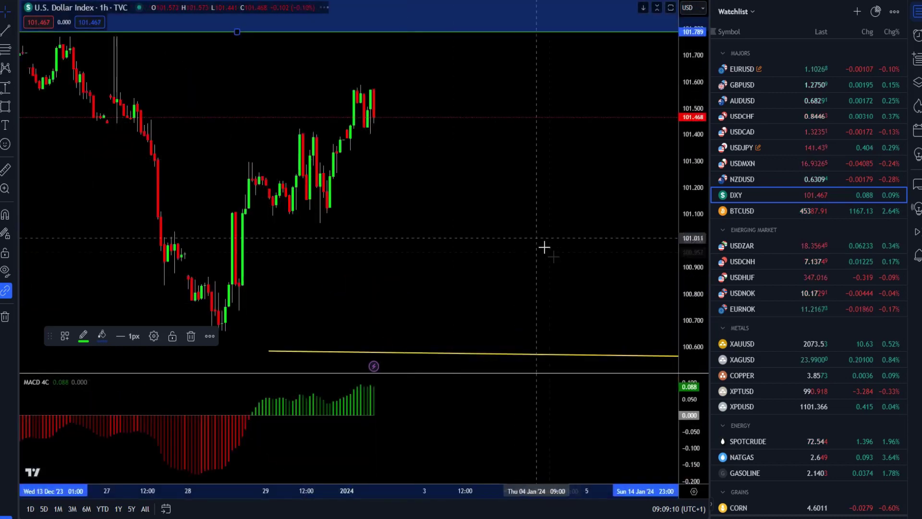
scroll(553, 256, "down", 5)
scroll(549, 245, "down", 3)
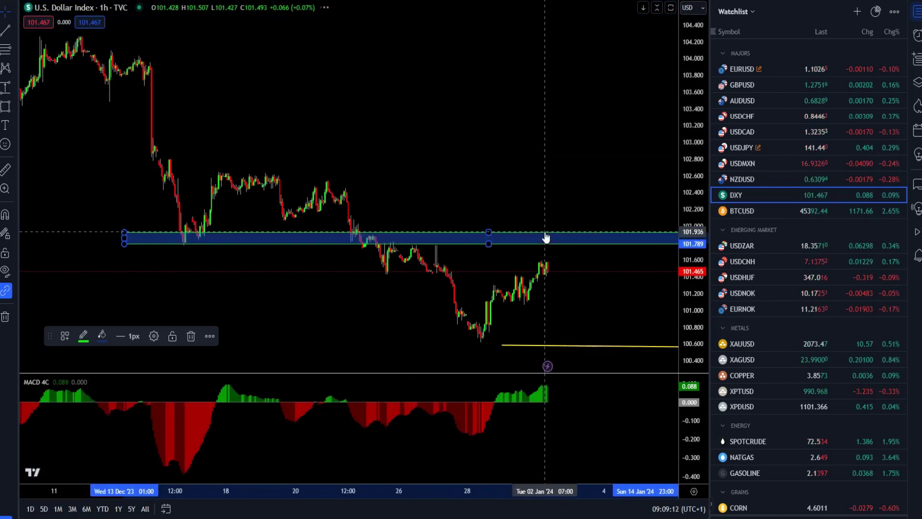
Draw a rising DXY trend line from the late December low at about 100.63 to about 101.59 on 3 January.
left_click(456, 255)
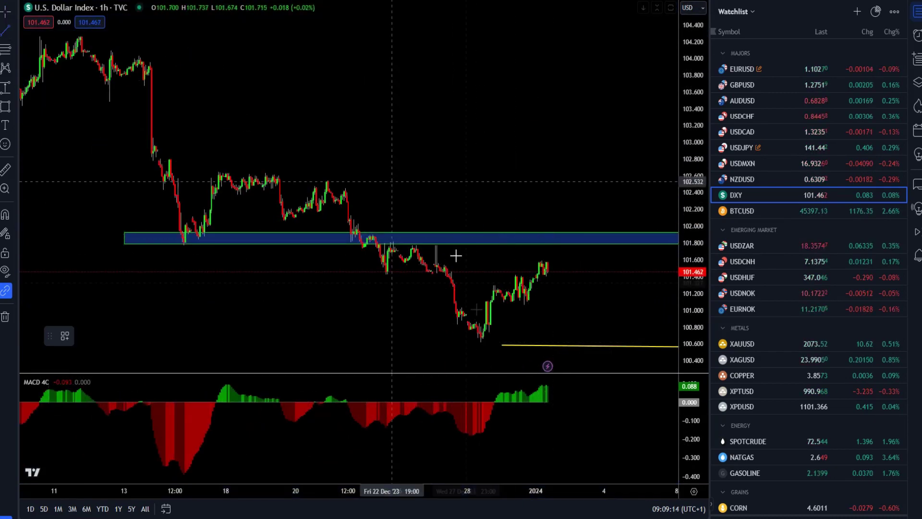
left_click(482, 340)
left_click(584, 262)
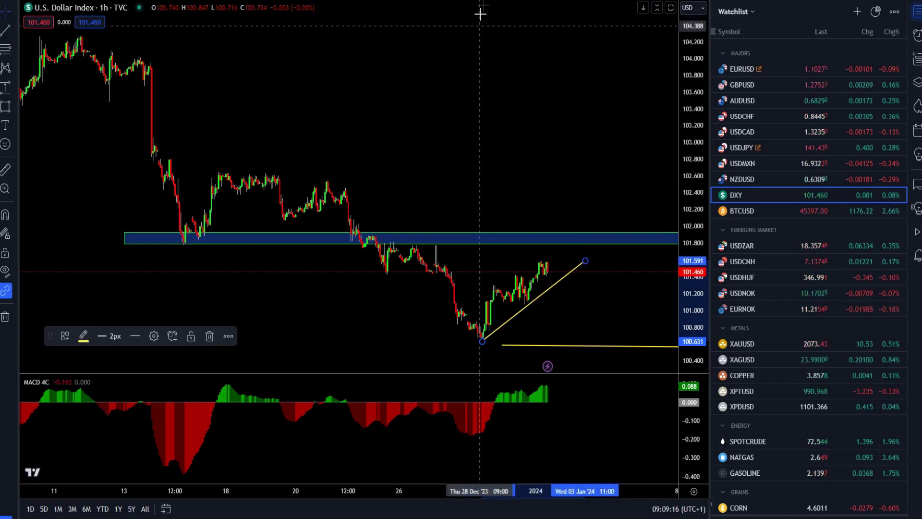
Draw a projected DXY path that dips to the rising trend line, bounces and climbs through the rectangle zone.
left_click(557, 262)
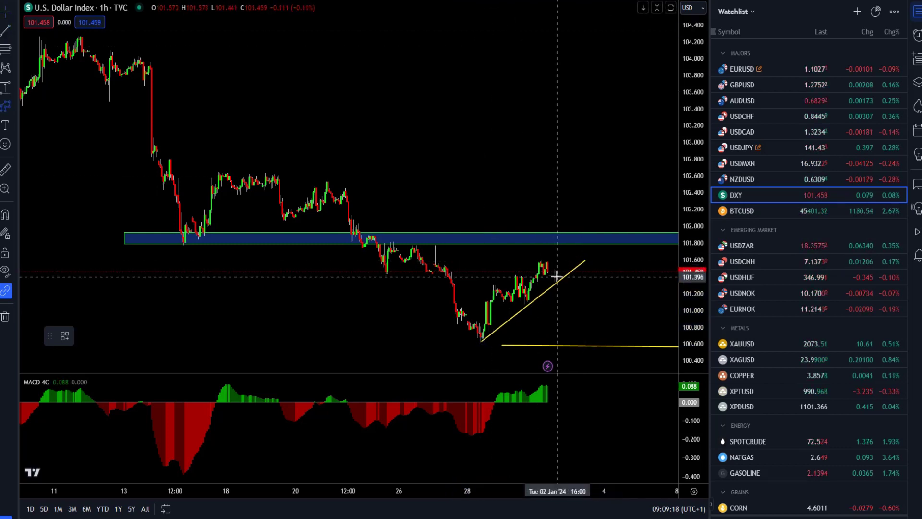
left_click(554, 258)
left_click(570, 268)
left_click(569, 254)
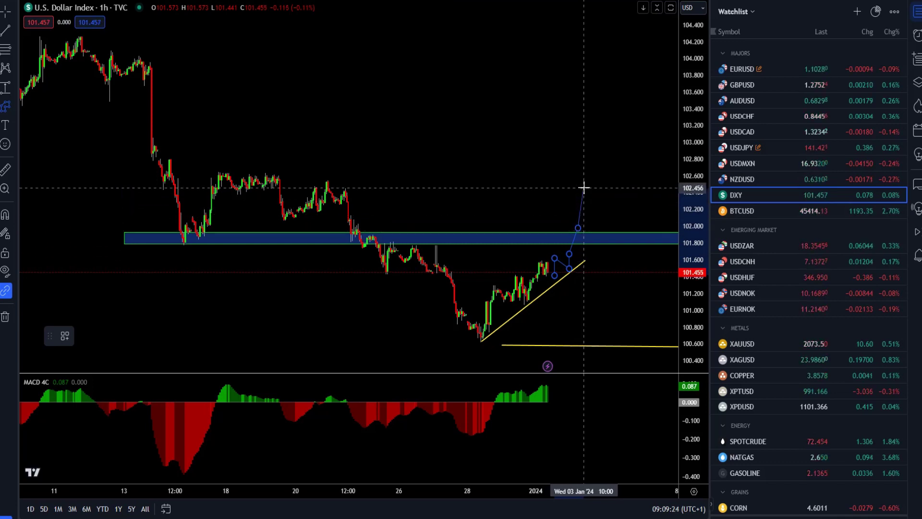
key("Escape")
Draw an alternative DXY path falling from the current price through the rising trend line to just below 101.000.
left_click(533, 1)
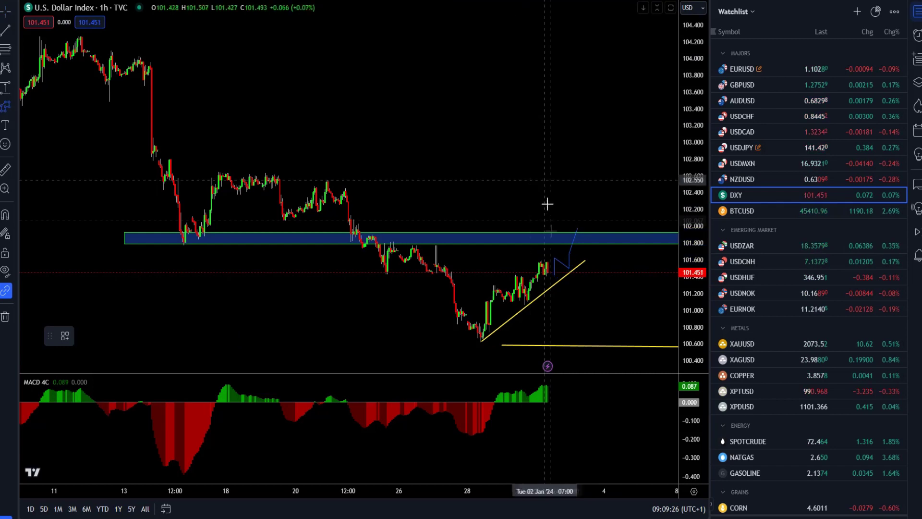
left_click(568, 313)
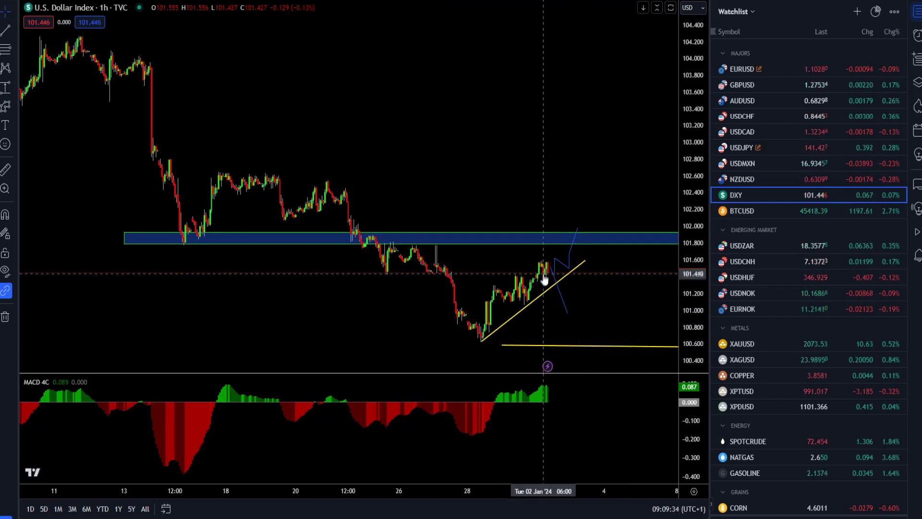
left_click(540, 239)
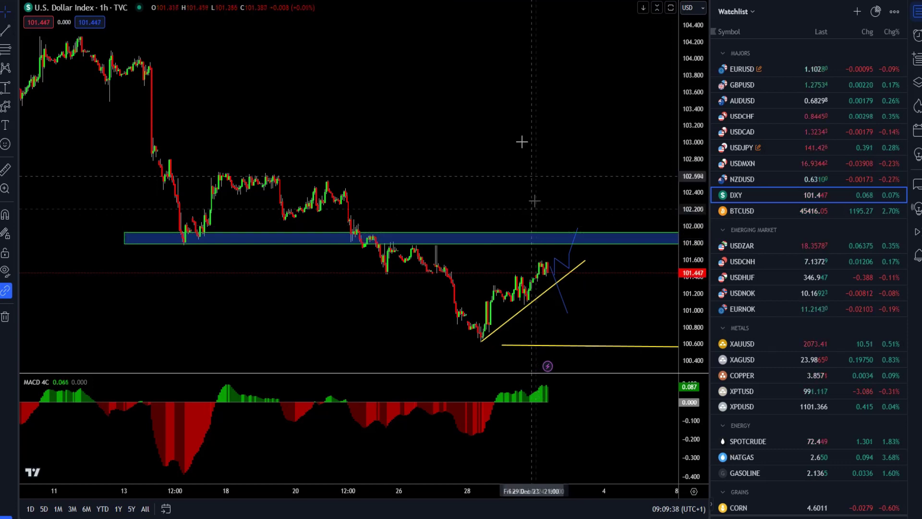
left_click(531, 95)
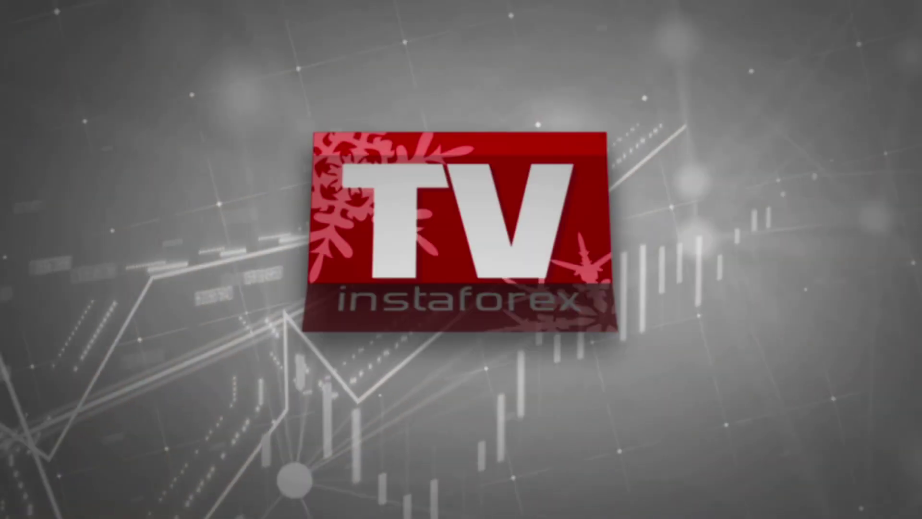